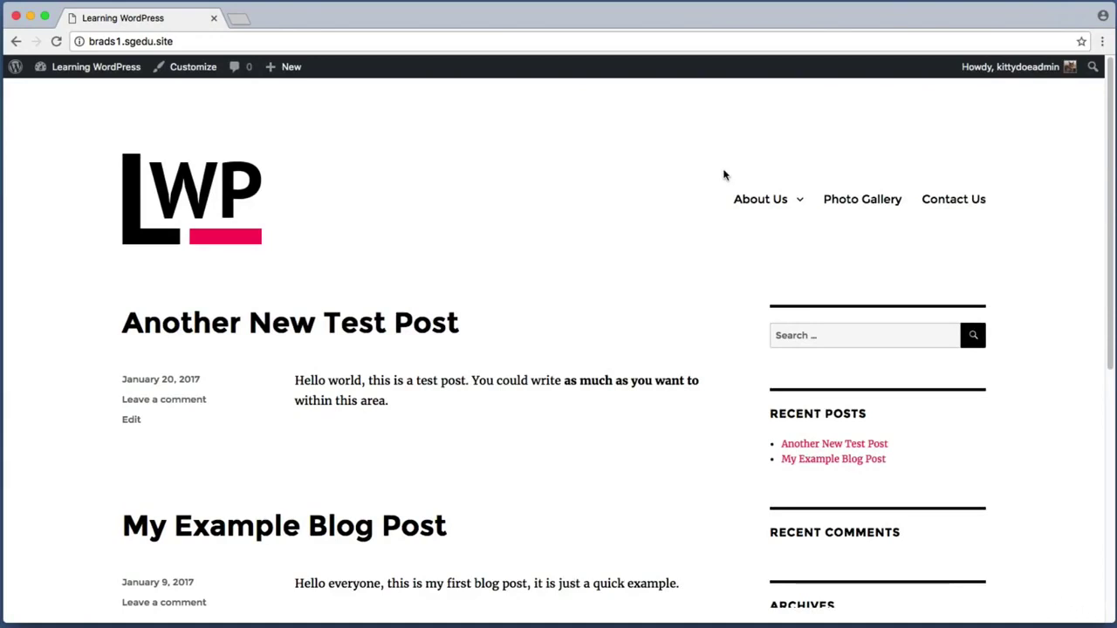
Step: Go to the Photo Gallery page from the site's front-page navigation menu
{"action": "key", "text": "super+shift+4"}
{"action": "left_click_drag", "start_coordinate": [680, 153], "coordinate": [1019, 242]}
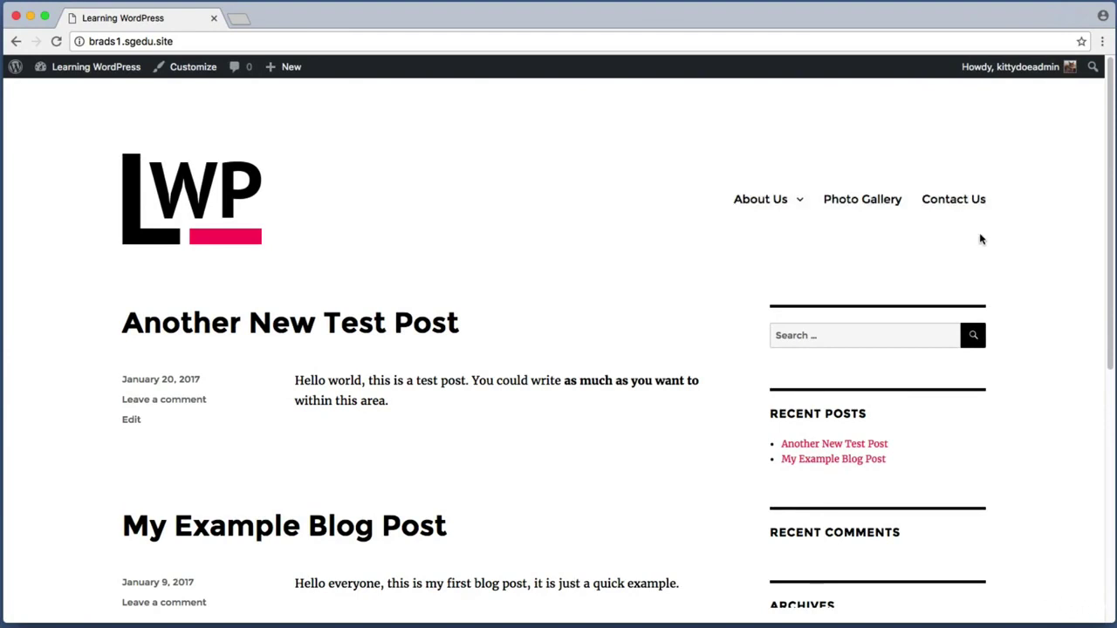
{"action": "left_click", "coordinate": [869, 206]}
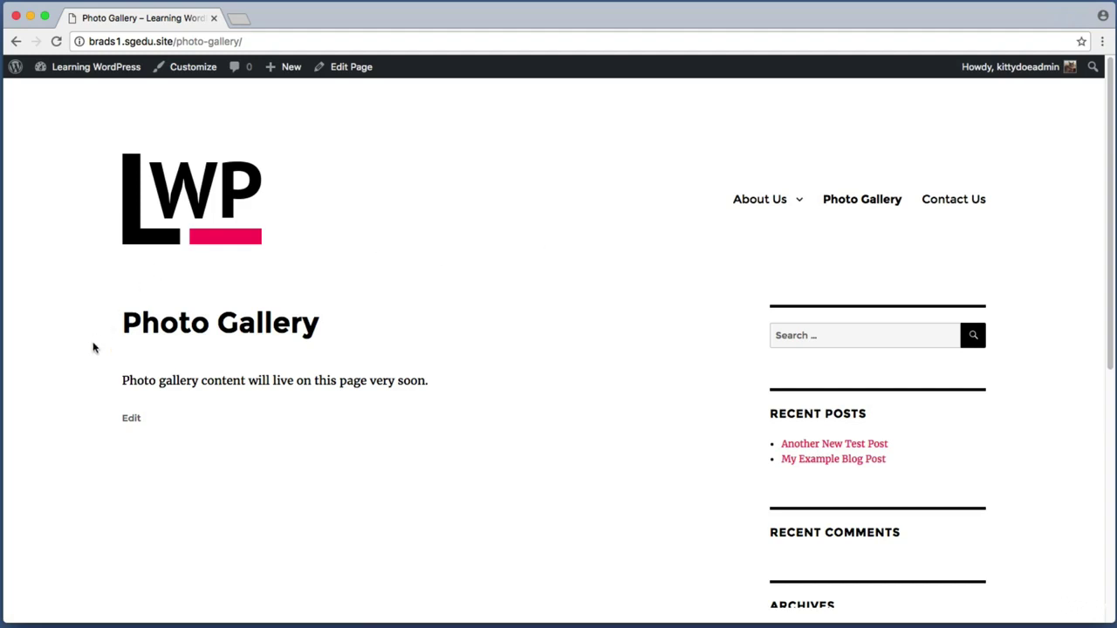
{"action": "key", "text": "super+shift+4"}
{"action": "left_click_drag", "start_coordinate": [105, 365], "coordinate": [437, 394]}
{"action": "key", "text": "super+shift+4"}
{"action": "left_click_drag", "start_coordinate": [309, 90], "coordinate": [378, 51]}
Step: Open the Photo Gallery page in the editor via Edit Page
{"action": "left_click", "coordinate": [356, 67]}
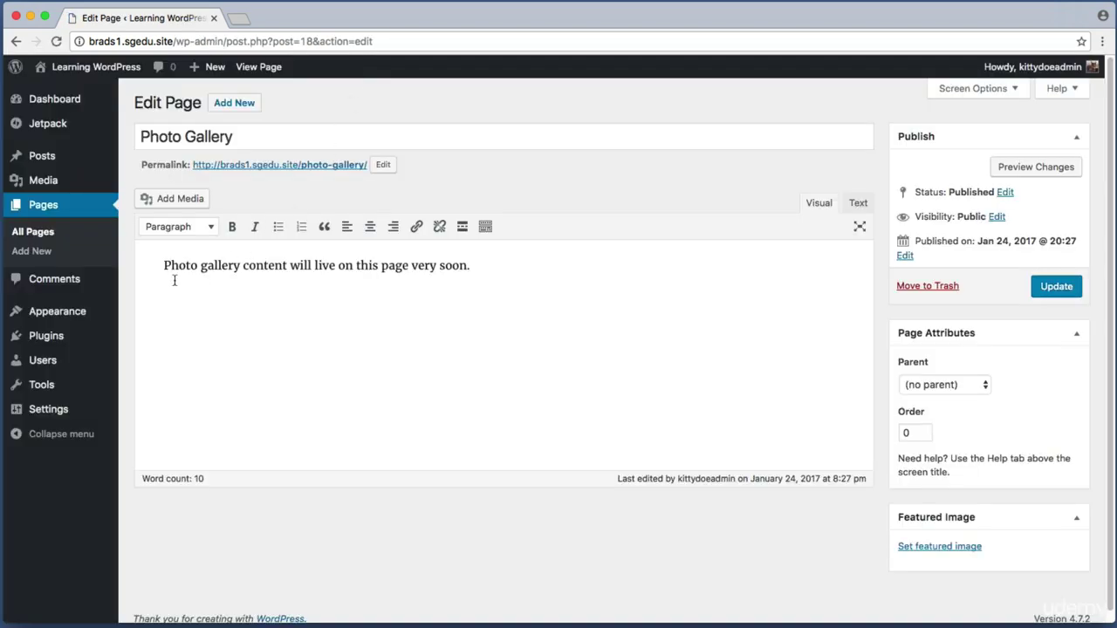
{"action": "key", "text": "super+shift+4"}
{"action": "left_click_drag", "start_coordinate": [145, 252], "coordinate": [520, 349]}
Step: Replace the placeholder with 'Below is a collection of some of my favorite photographs'
{"action": "left_click_drag", "start_coordinate": [496, 267], "coordinate": [177, 270]}
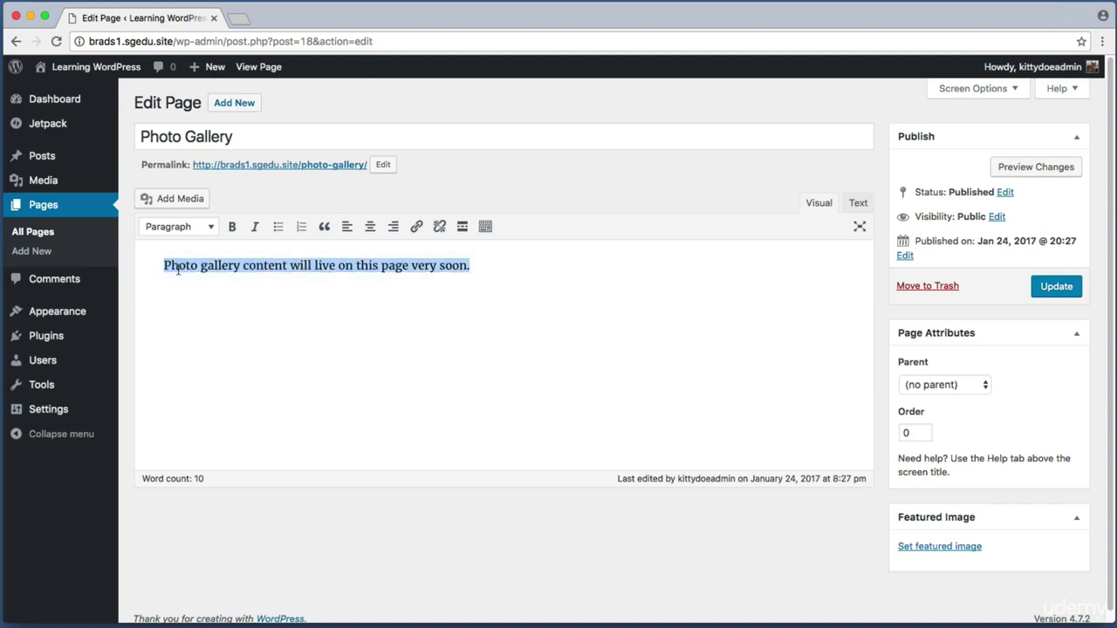
{"action": "key", "text": "BackSpace"}
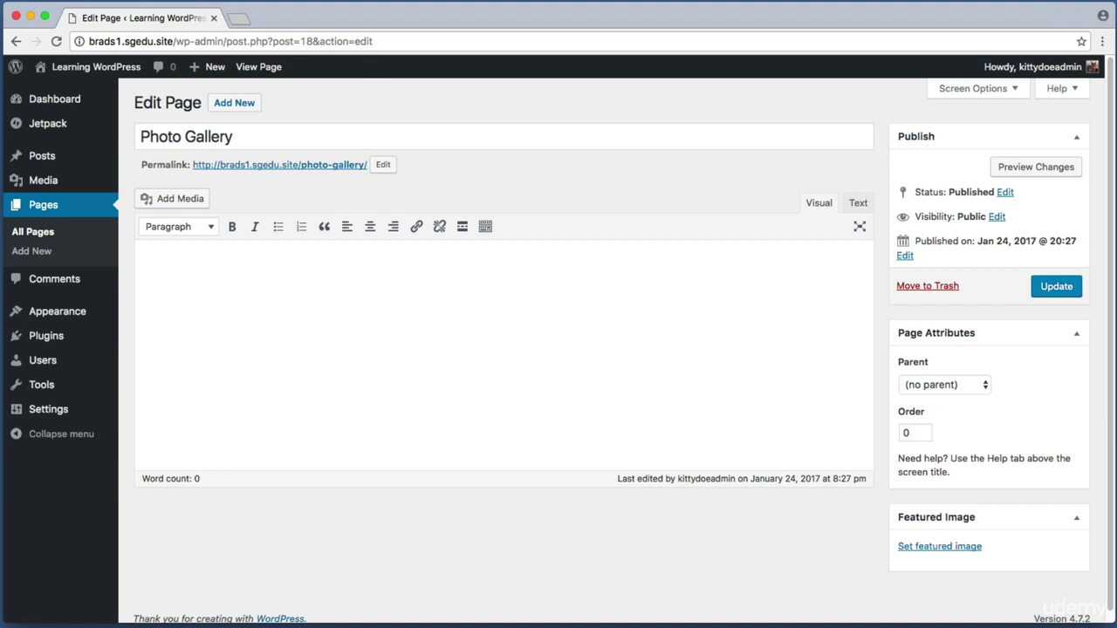
{"action": "type", "text": "Below is a collection of "}
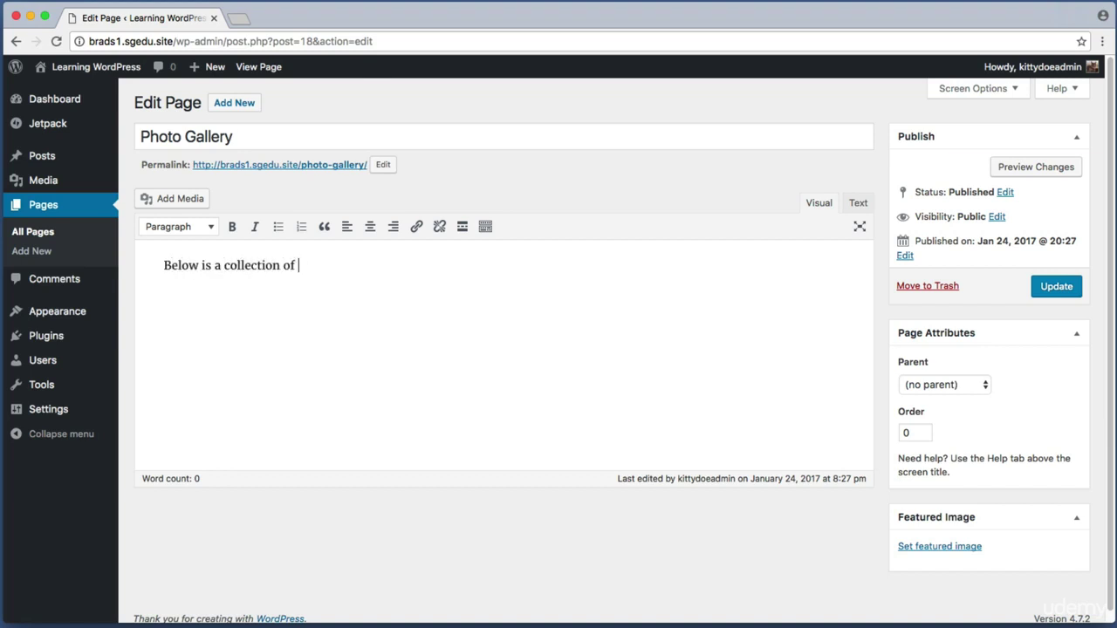
{"action": "type", "text": "some of my favir"}
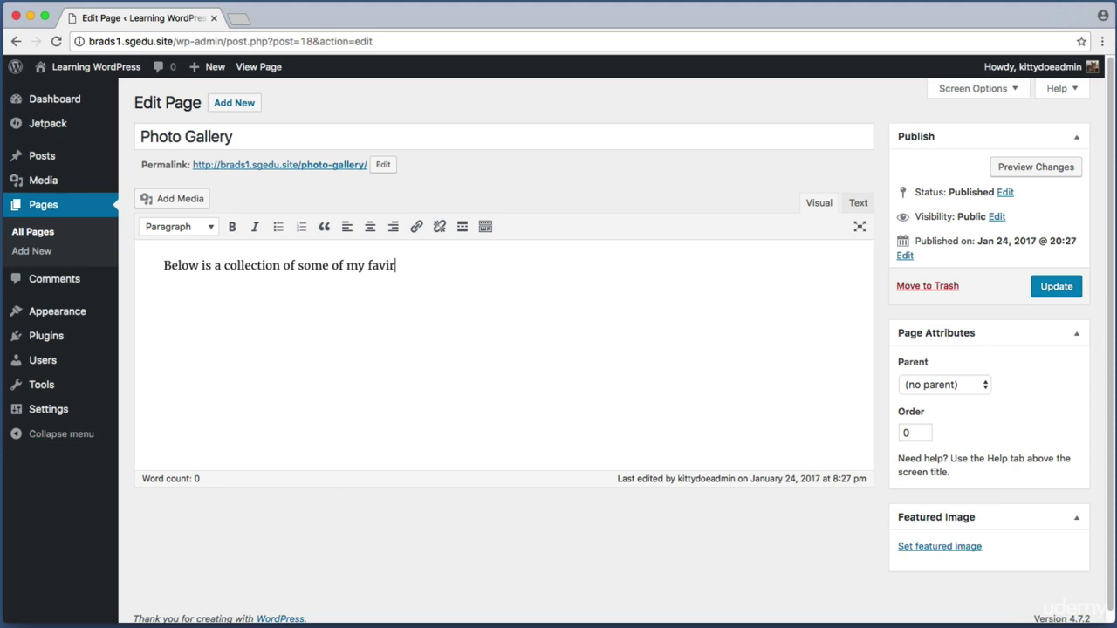
{"action": "key", "text": "BackSpace"}
{"action": "key", "text": "BackSpace"}
{"action": "type", "text": "orite photograp"}
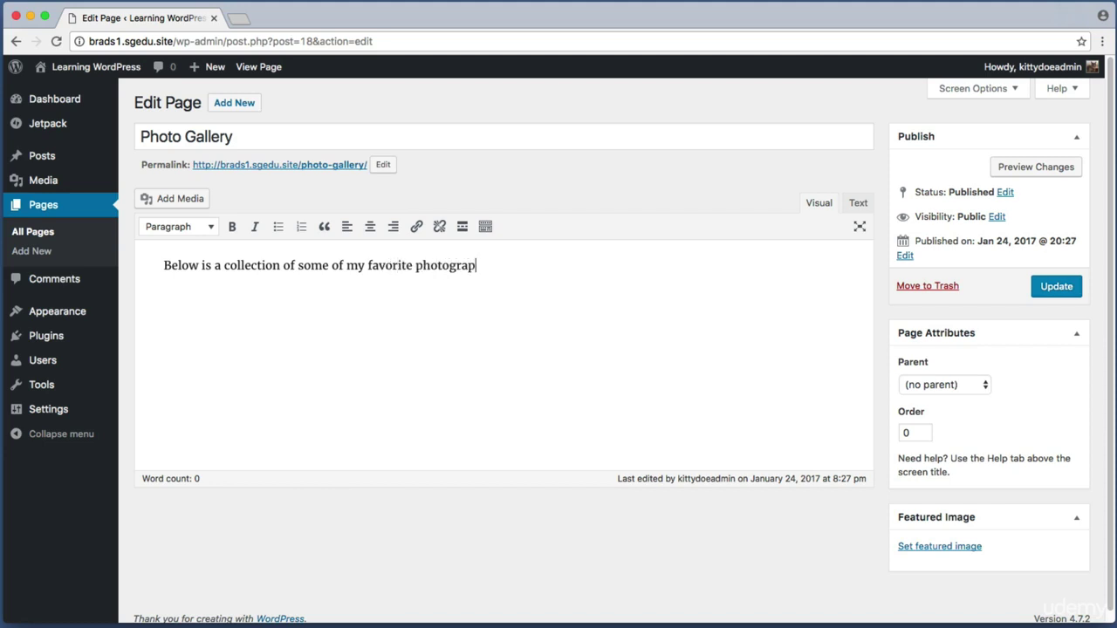
{"action": "type", "text": "hs"}
Step: Put the cursor on the empty line below the intro sentence
{"action": "key", "text": "super+shift+4"}
{"action": "left_click_drag", "start_coordinate": [187, 312], "coordinate": [163, 294]}
{"action": "key", "text": "super+shift+4"}
{"action": "left_click_drag", "start_coordinate": [168, 295], "coordinate": [261, 364]}
{"action": "key", "text": "super+shift+4"}
{"action": "left_click_drag", "start_coordinate": [281, 311], "coordinate": [384, 382]}
{"action": "key", "text": "super+shift+4"}
{"action": "left_click_drag", "start_coordinate": [426, 311], "coordinate": [515, 384]}
{"action": "key", "text": "super+shift+4"}
{"action": "left_click_drag", "start_coordinate": [547, 307], "coordinate": [652, 384]}
{"action": "left_click", "coordinate": [284, 331]}
{"action": "key", "text": "super+shift+4"}
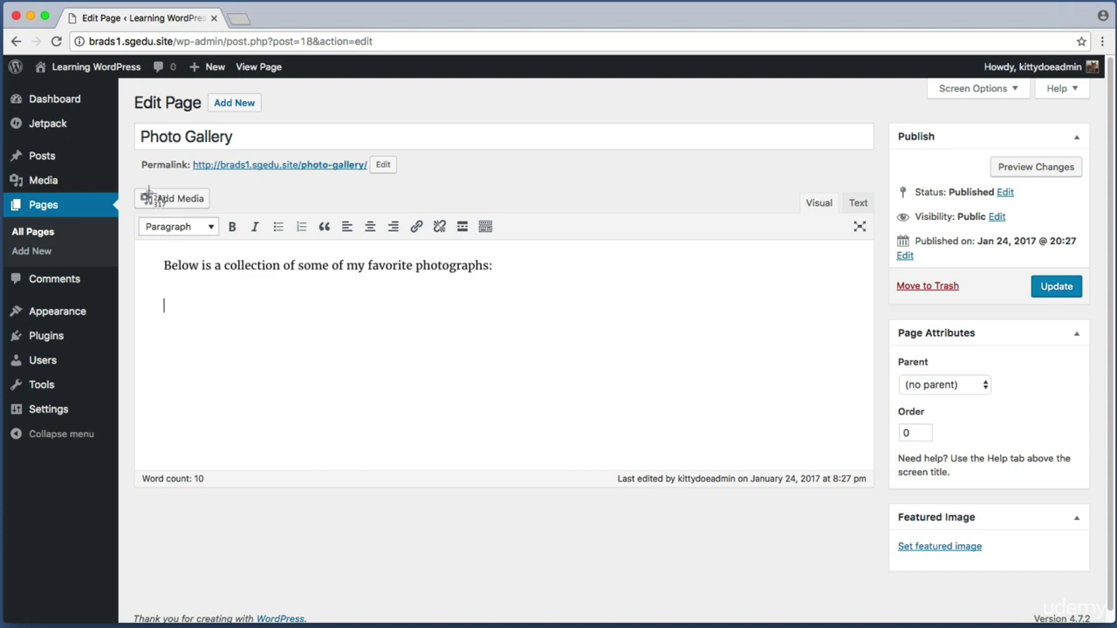
{"action": "left_click_drag", "start_coordinate": [135, 184], "coordinate": [230, 217]}
Step: Open the Add Media window for the Photo Gallery page
{"action": "left_click", "coordinate": [207, 211]}
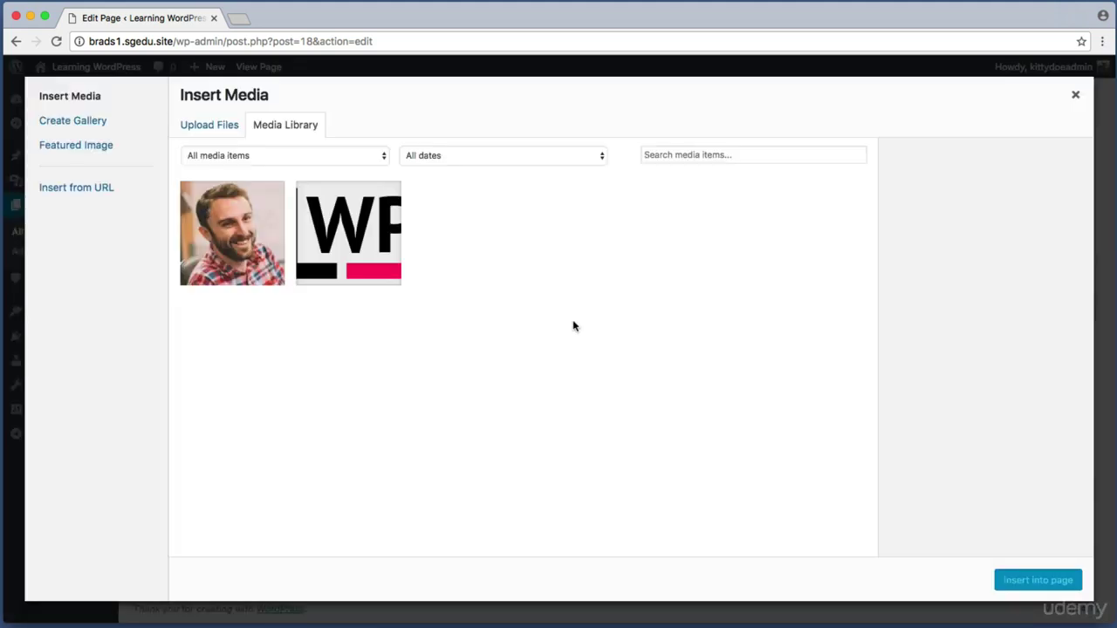
{"action": "key", "text": "super+shift+4"}
{"action": "left_click_drag", "start_coordinate": [36, 85], "coordinate": [167, 273]}
{"action": "key", "text": "super+shift+4"}
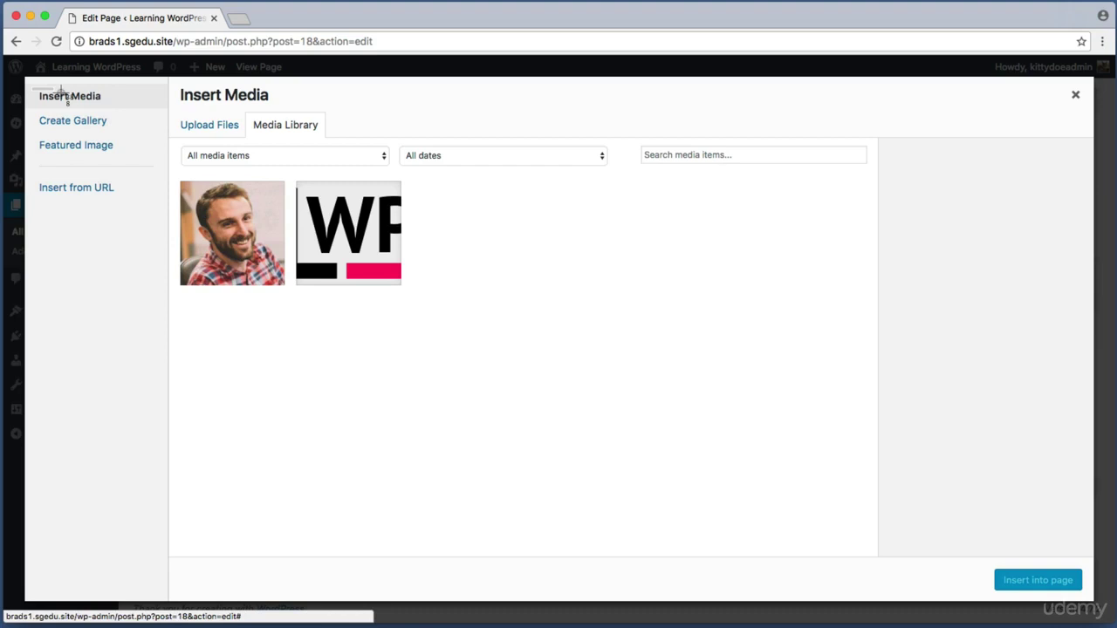
{"action": "left_click_drag", "start_coordinate": [33, 87], "coordinate": [125, 109]}
{"action": "key", "text": "super+shift+4"}
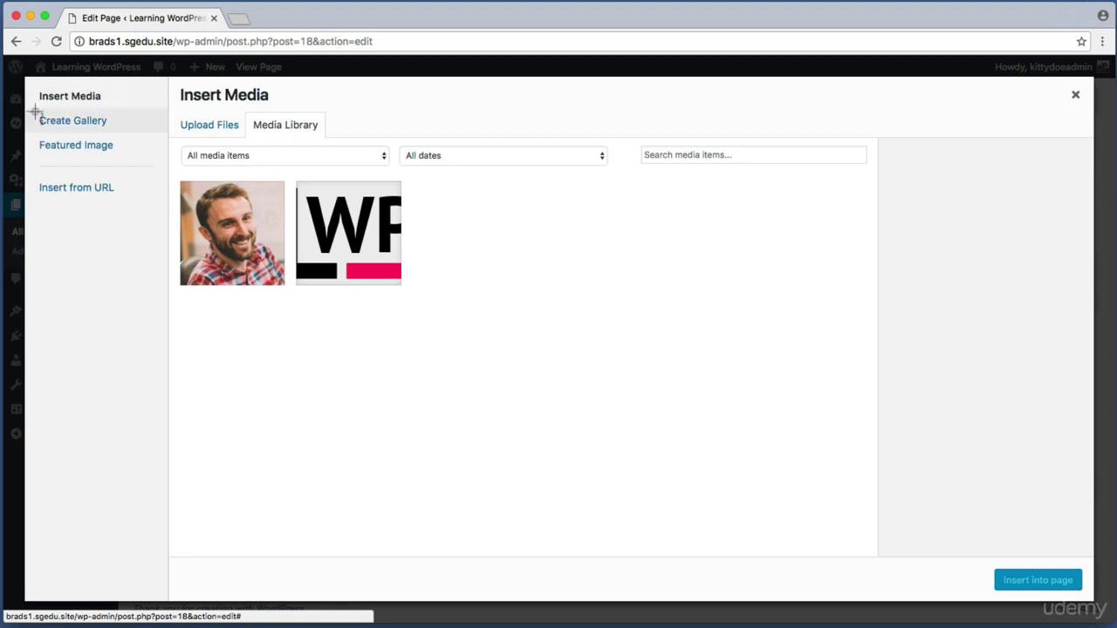
{"action": "left_click_drag", "start_coordinate": [32, 110], "coordinate": [122, 130]}
Step: Switch the media window to Create Gallery mode
{"action": "left_click", "coordinate": [69, 125]}
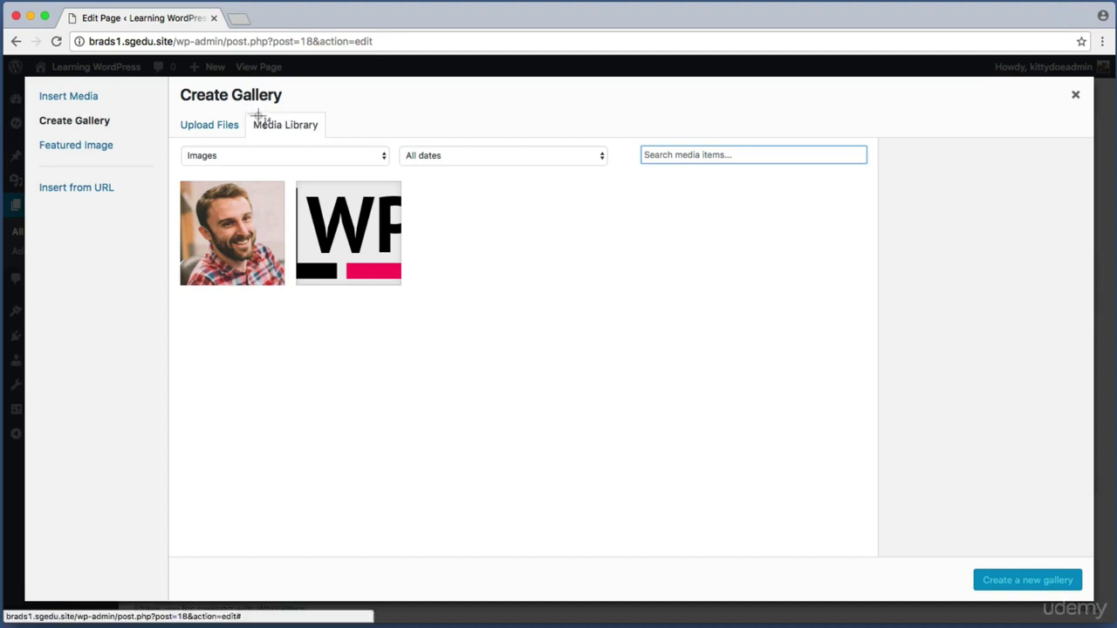
{"action": "left_click_drag", "start_coordinate": [247, 113], "coordinate": [323, 133]}
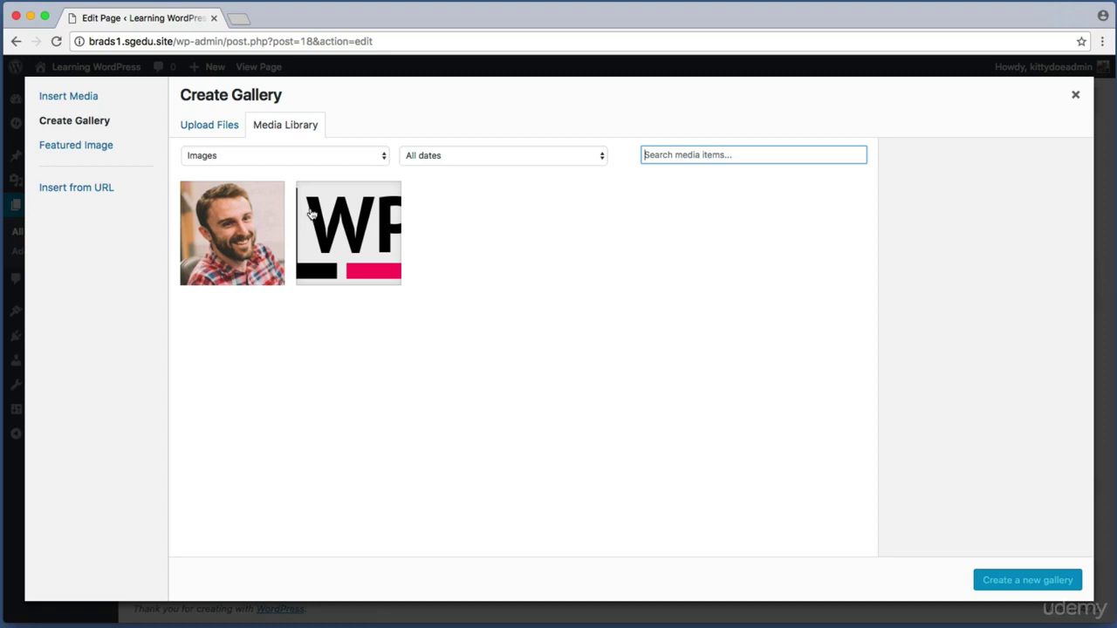
{"action": "key", "text": "super+shift+4"}
{"action": "left_click_drag", "start_coordinate": [459, 332], "coordinate": [175, 175]}
{"action": "key", "text": "super+shift+4"}
{"action": "left_click_drag", "start_coordinate": [173, 114], "coordinate": [241, 137]}
Step: Switch the Create Gallery window to the Upload Files area
{"action": "left_click", "coordinate": [230, 132]}
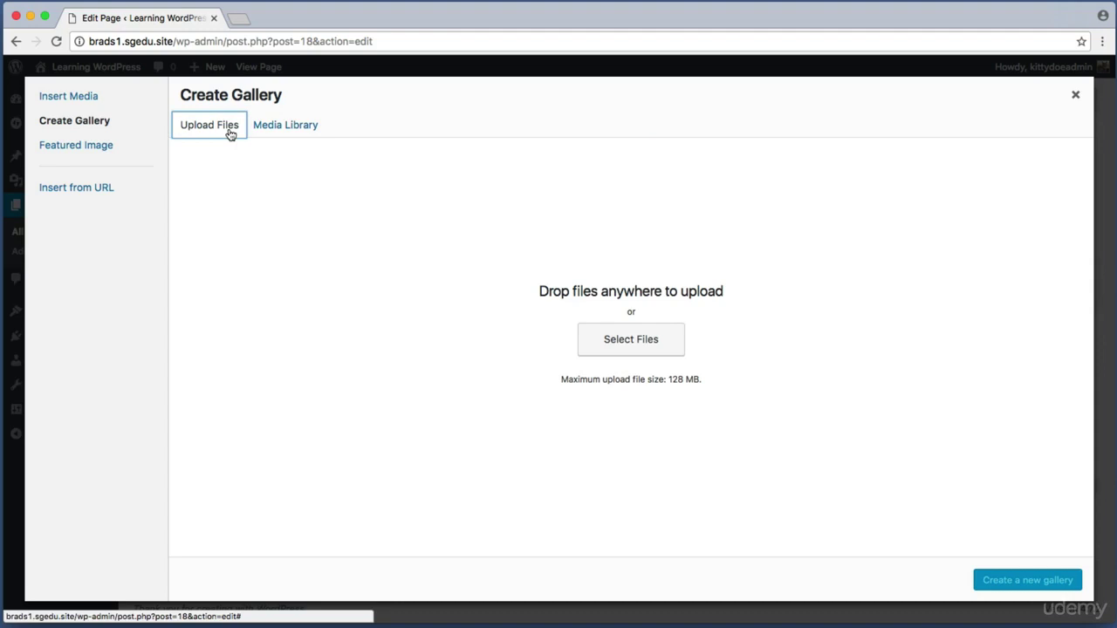
{"action": "key", "text": "super+shift+4"}
{"action": "left_click_drag", "start_coordinate": [536, 309], "coordinate": [731, 378]}
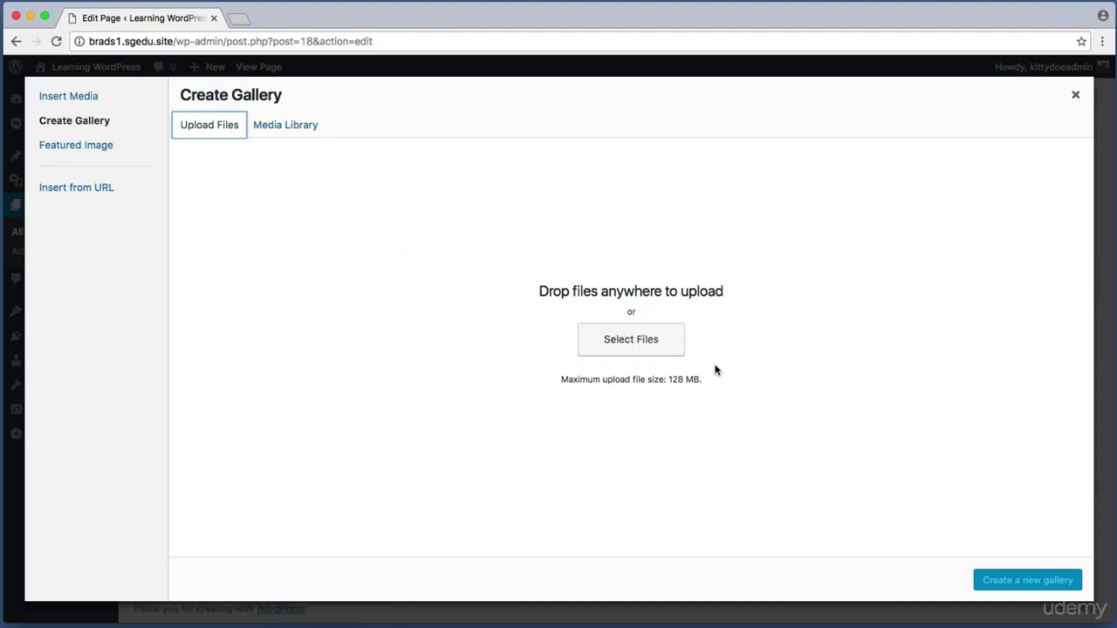
Step: Upload eight photos from assets, including beach.jpg, cupcake.jpg, dog.jpg and elephants.jpg
{"action": "left_click", "coordinate": [648, 346]}
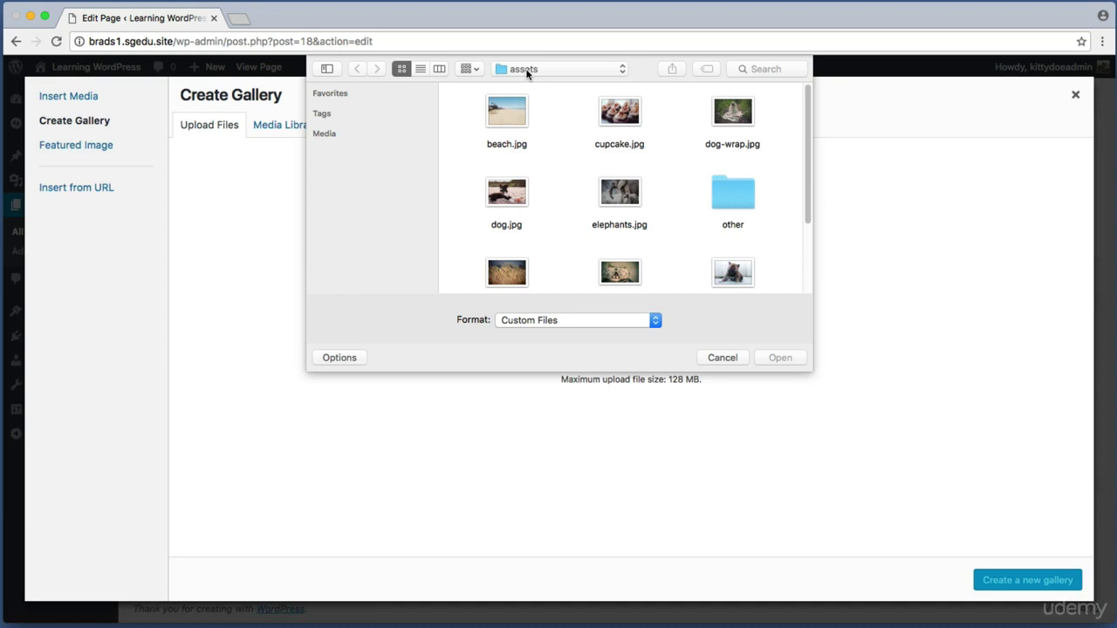
{"action": "left_click_drag", "start_coordinate": [452, 112], "coordinate": [749, 123]}
{"action": "left_click_drag", "start_coordinate": [457, 183], "coordinate": [614, 208]}
{"action": "scroll", "coordinate": [615, 209], "scroll_direction": "down", "scroll_amount": 3}
{"action": "left_click_drag", "start_coordinate": [444, 182], "coordinate": [769, 220]}
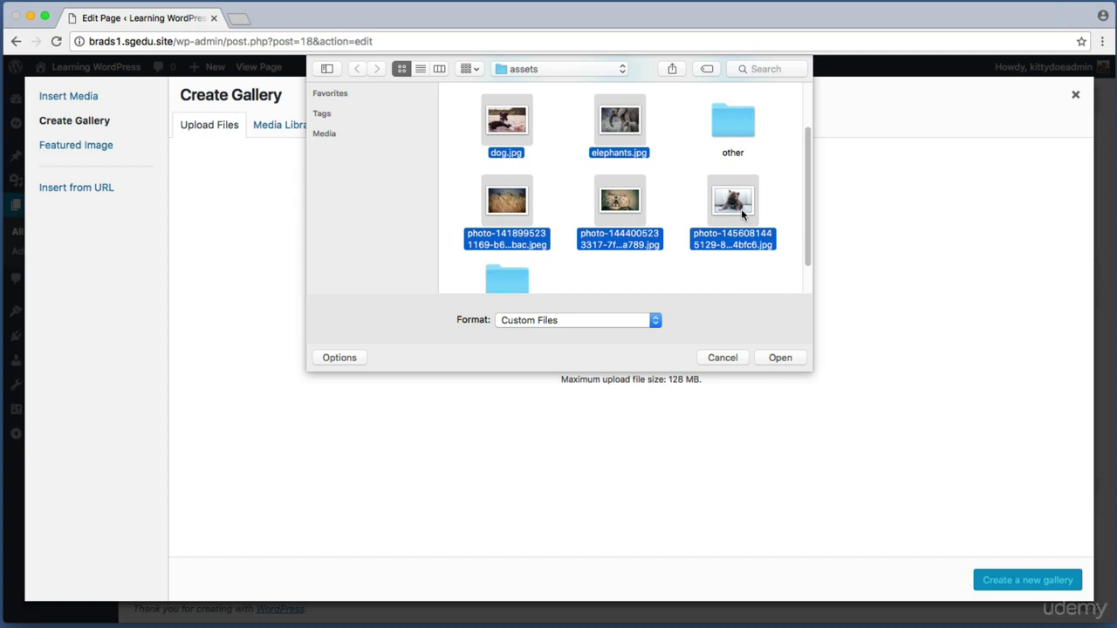
{"action": "left_click", "coordinate": [790, 362]}
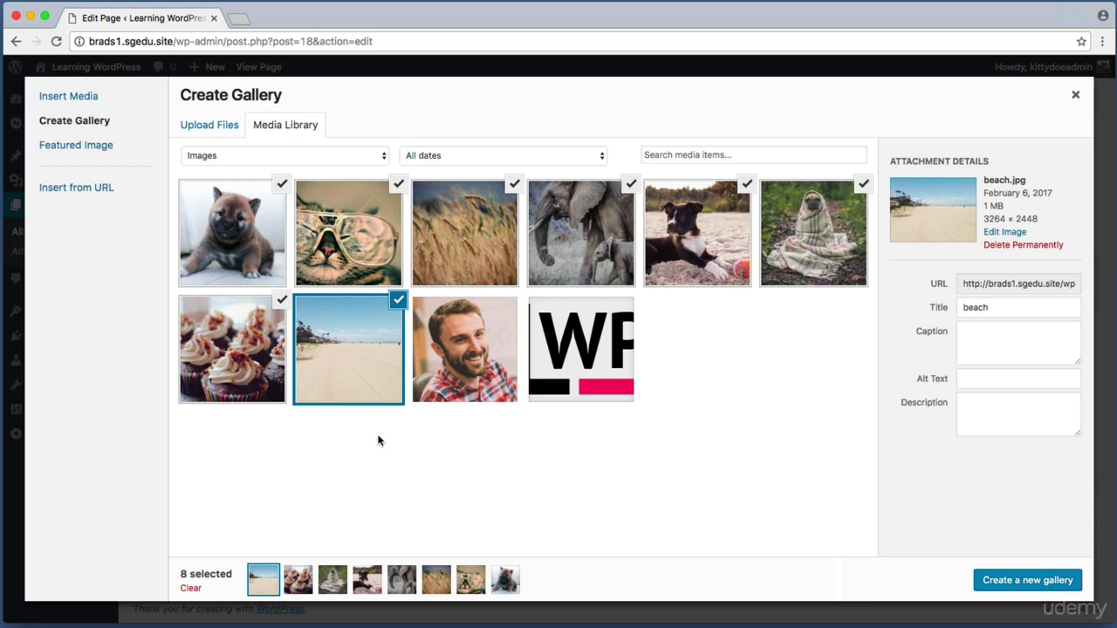
{"action": "key", "text": "super+shift+4"}
{"action": "left_click_drag", "start_coordinate": [410, 414], "coordinate": [643, 289]}
{"action": "key", "text": "super+shift+4"}
{"action": "left_click_drag", "start_coordinate": [454, 422], "coordinate": [637, 325]}
{"action": "left_click", "coordinate": [486, 336]}
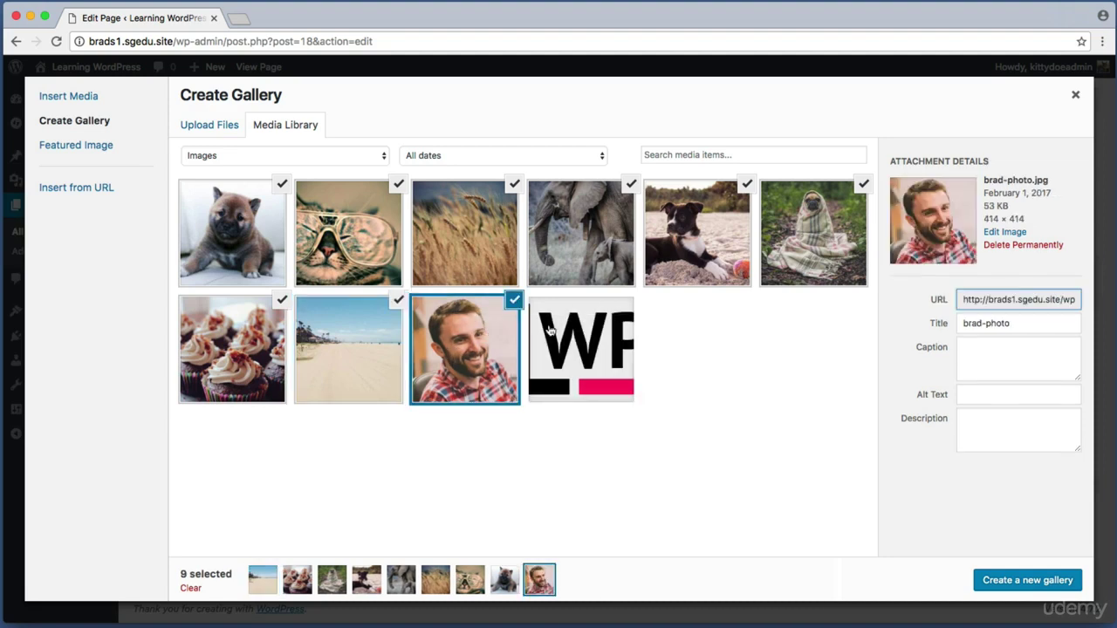
{"action": "left_click", "coordinate": [604, 332]}
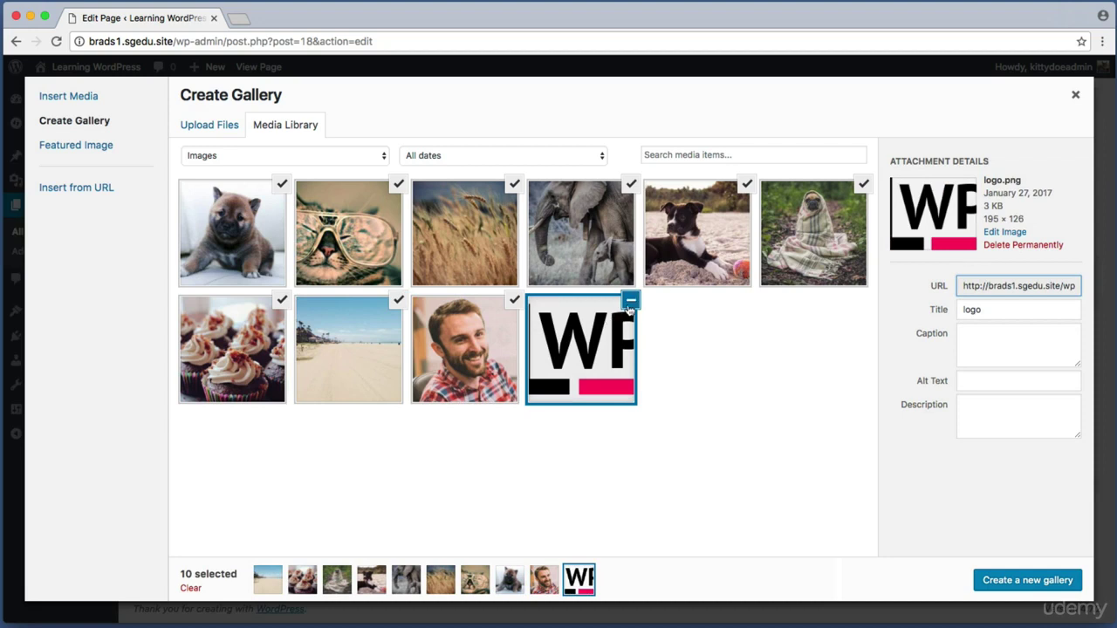
{"action": "left_click", "coordinate": [631, 302]}
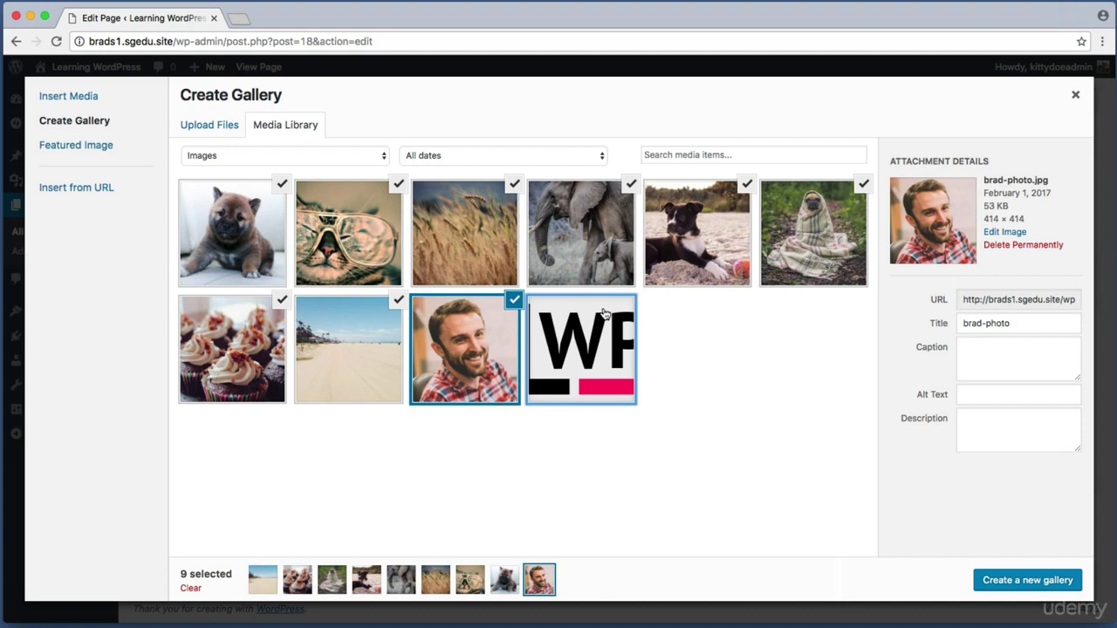
{"action": "left_click", "coordinate": [514, 303]}
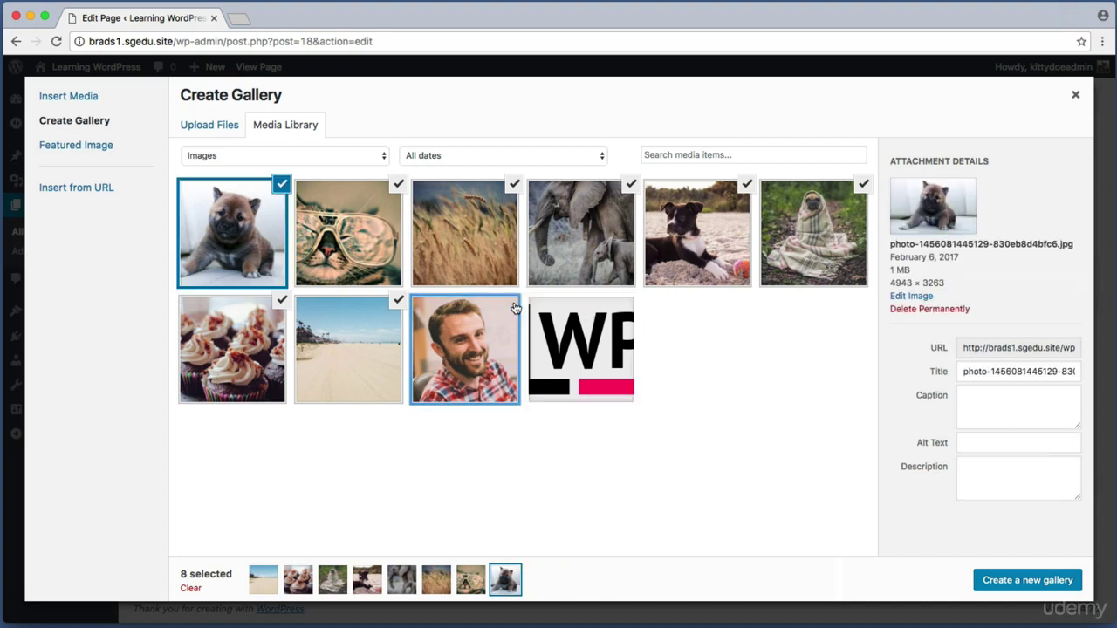
Step: Create the eight-photo gallery, then order it elephants first and cat with glasses second
{"action": "left_click", "coordinate": [1047, 580]}
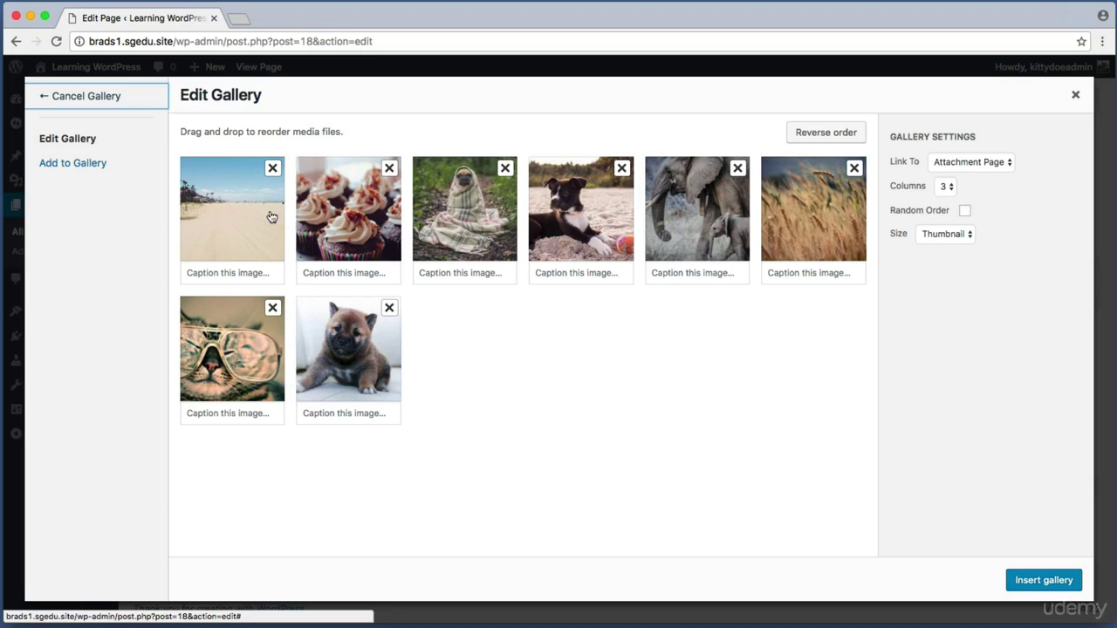
{"action": "left_click_drag", "start_coordinate": [257, 216], "coordinate": [387, 215]}
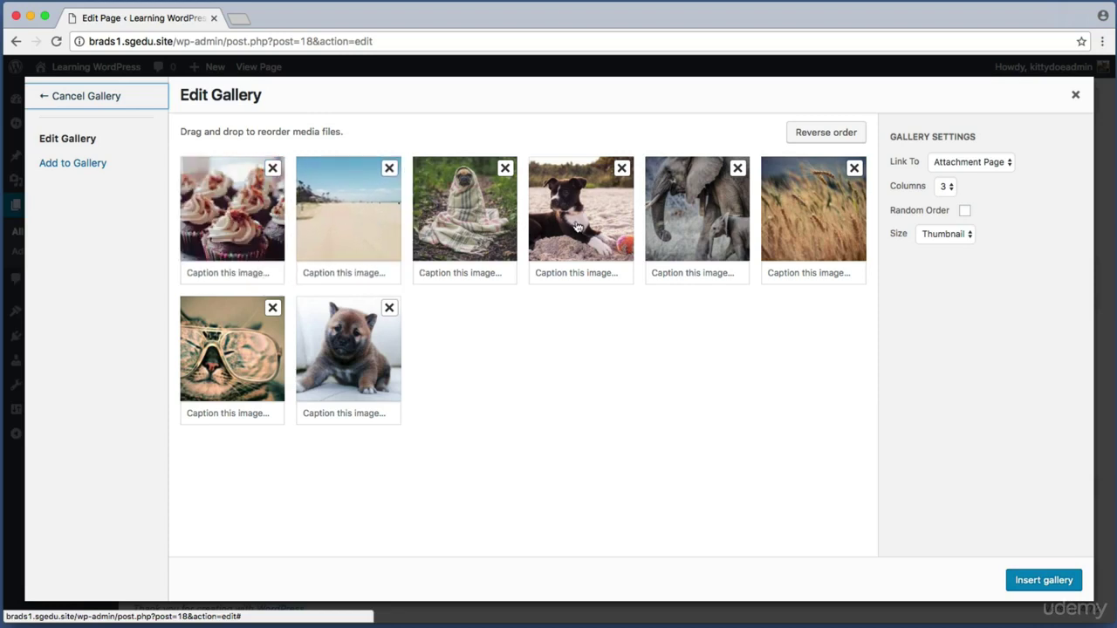
{"action": "left_click_drag", "start_coordinate": [580, 226], "coordinate": [357, 224]}
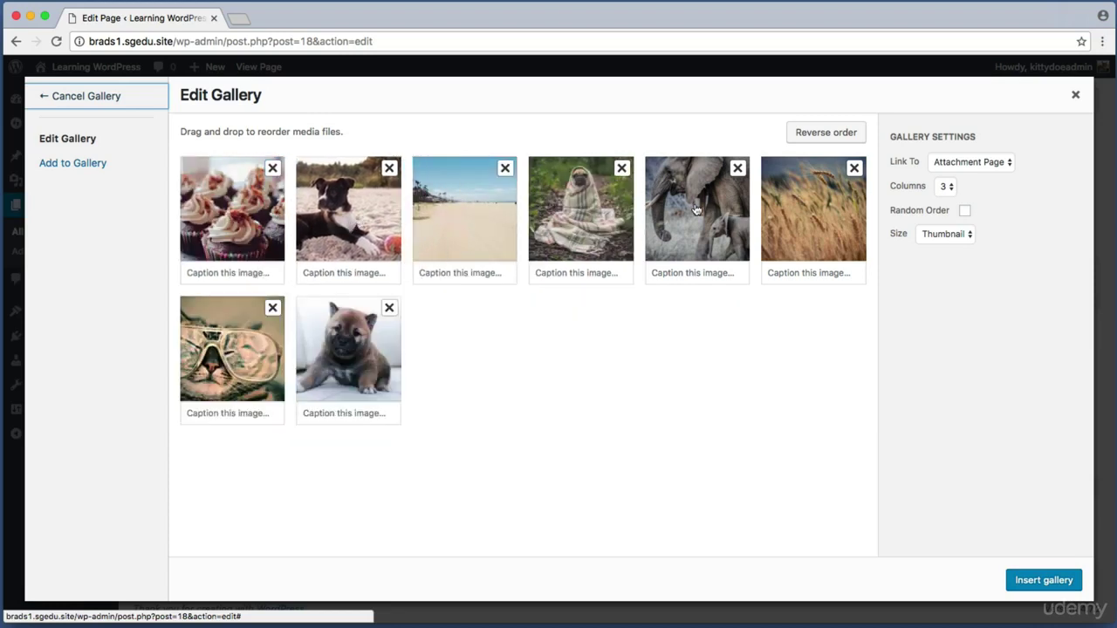
{"action": "left_click_drag", "start_coordinate": [698, 209], "coordinate": [257, 205]}
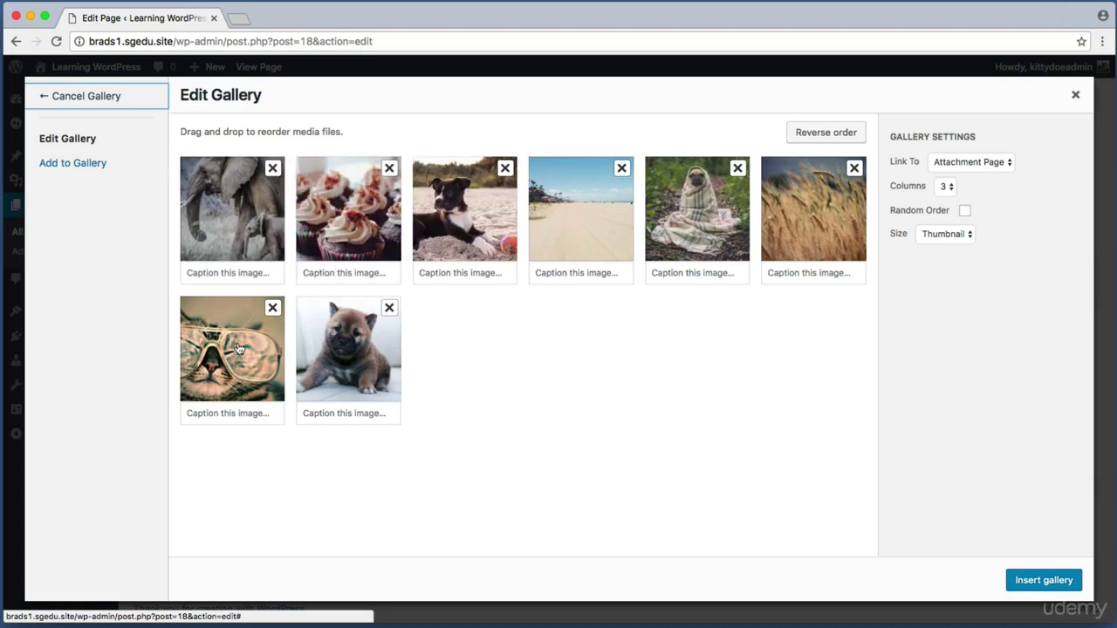
{"action": "left_click_drag", "start_coordinate": [240, 349], "coordinate": [358, 199]}
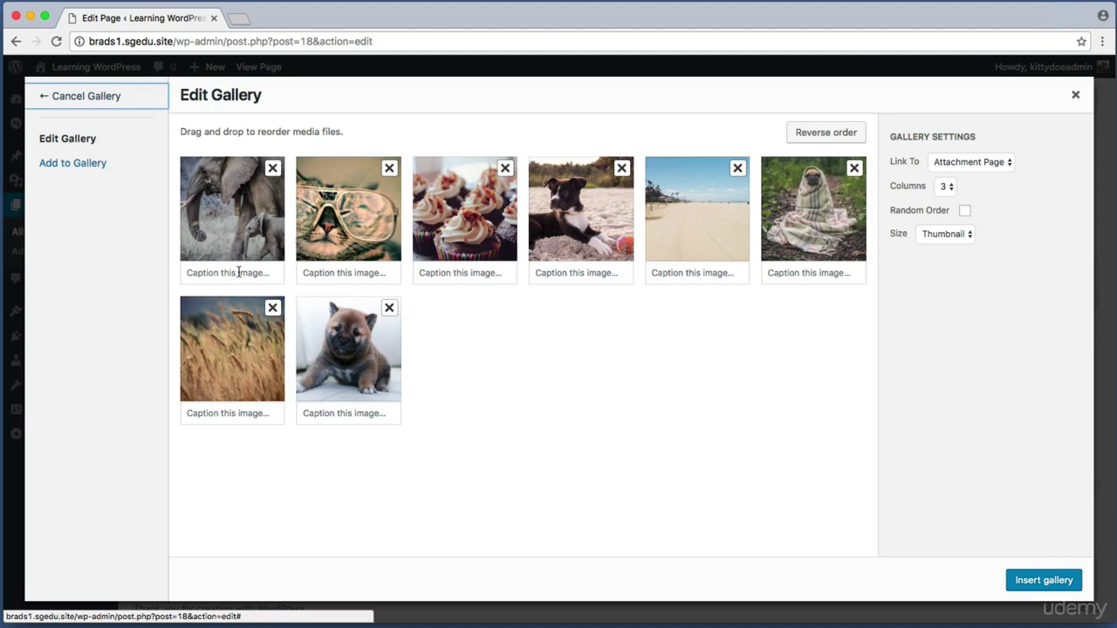
Step: Caption the elephant photo 'Elephant with baby elephant'
{"action": "left_click", "coordinate": [240, 271]}
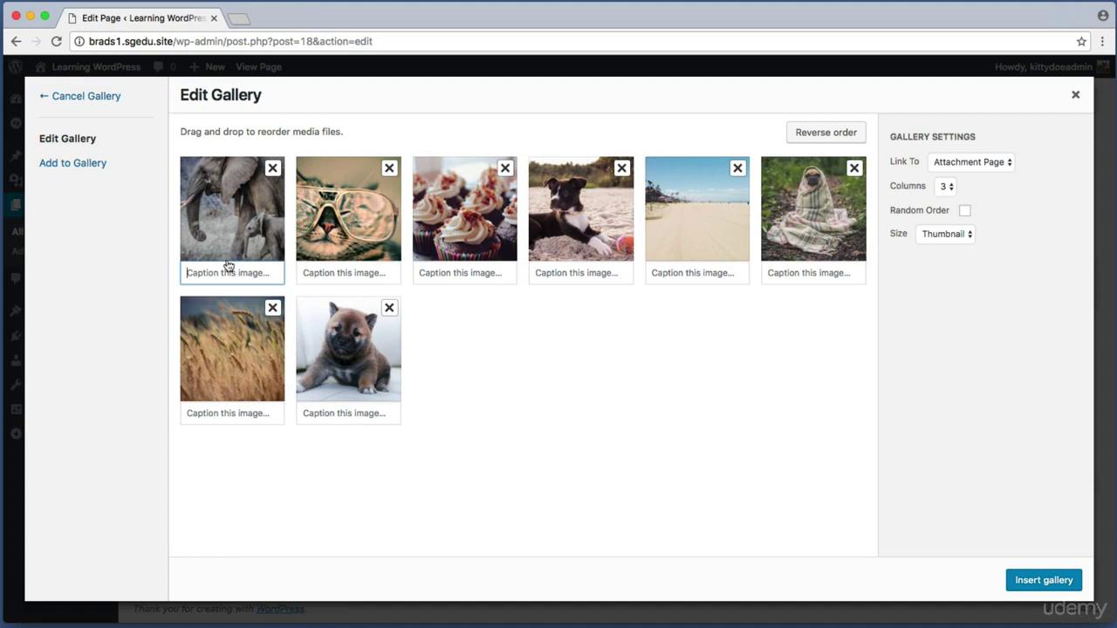
{"action": "type", "text": "Elephant with baby elephant"}
{"action": "key", "text": "super+shift+4"}
{"action": "left_click_drag", "start_coordinate": [293, 154], "coordinate": [410, 293]}
Step: Caption the cupcakes photo 'Cupcakes!'
{"action": "left_click", "coordinate": [434, 278]}
{"action": "type", "text": "Cupcakes!"}
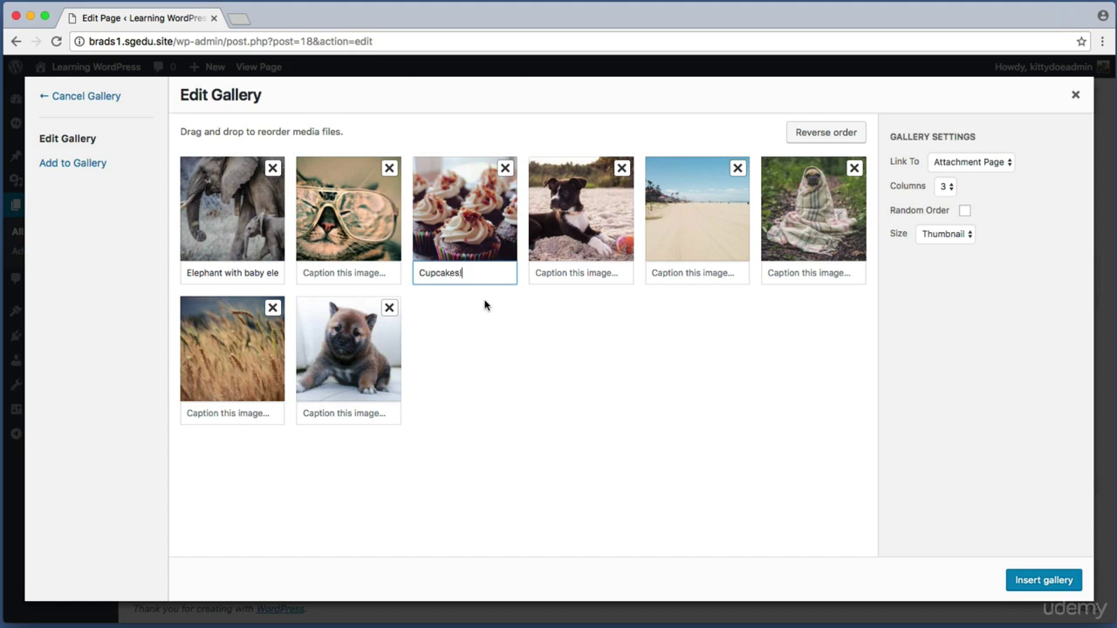
{"action": "key", "text": "super+shift+4"}
{"action": "left_click_drag", "start_coordinate": [873, 107], "coordinate": [1085, 364]}
{"action": "key", "text": "super+shift+4"}
{"action": "left_click_drag", "start_coordinate": [882, 150], "coordinate": [1024, 177]}
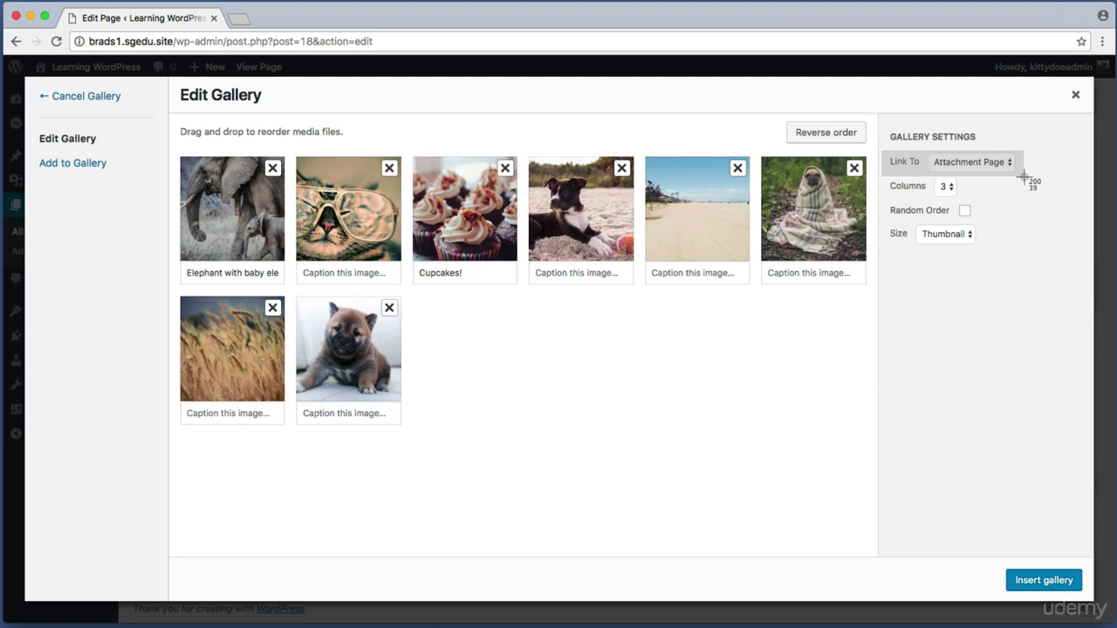
Step: Set the gallery's Link To option to Media File and Columns to 4
{"action": "left_click_drag", "start_coordinate": [1024, 178], "coordinate": [1024, 178]}
{"action": "left_click", "coordinate": [998, 164]}
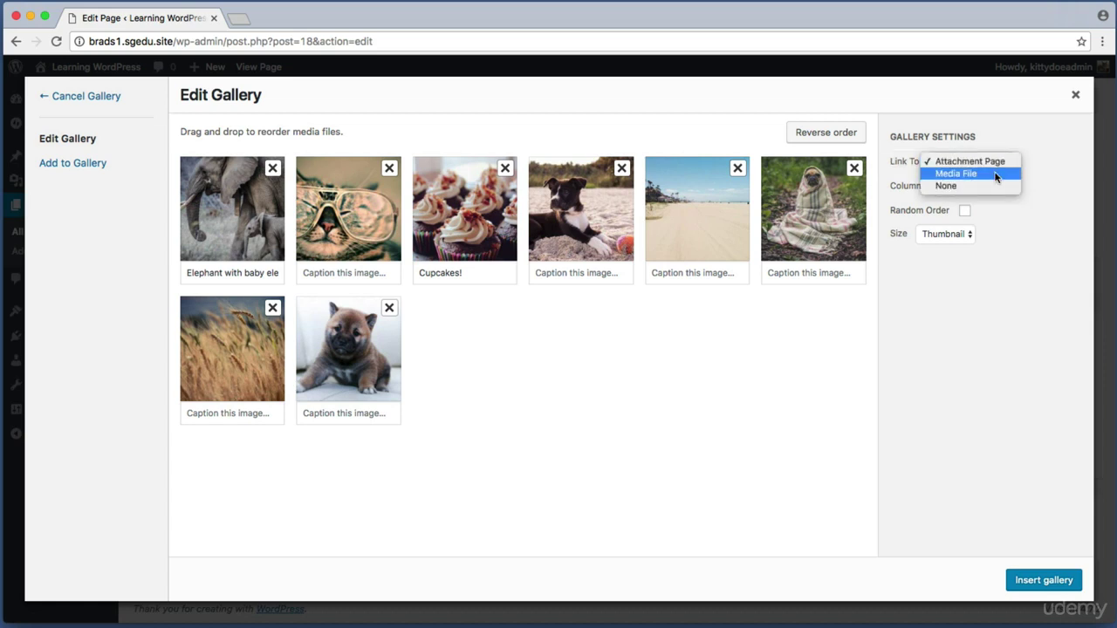
{"action": "left_click", "coordinate": [996, 175]}
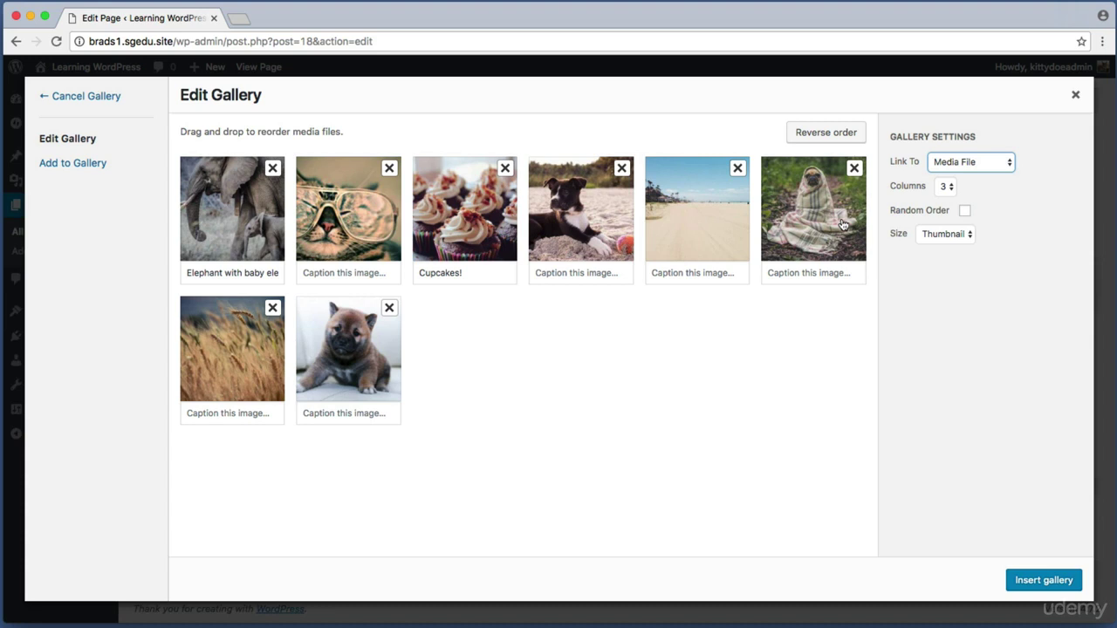
{"action": "key", "text": "super+shift+4"}
{"action": "left_click_drag", "start_coordinate": [886, 175], "coordinate": [979, 203]}
{"action": "left_click", "coordinate": [945, 191]}
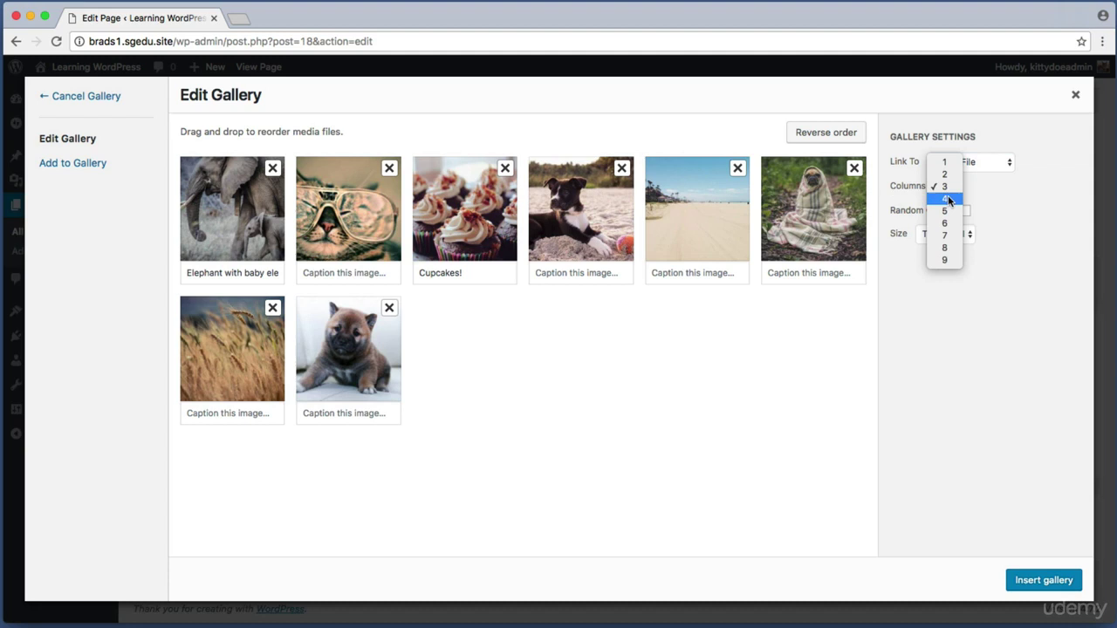
{"action": "left_click", "coordinate": [949, 200]}
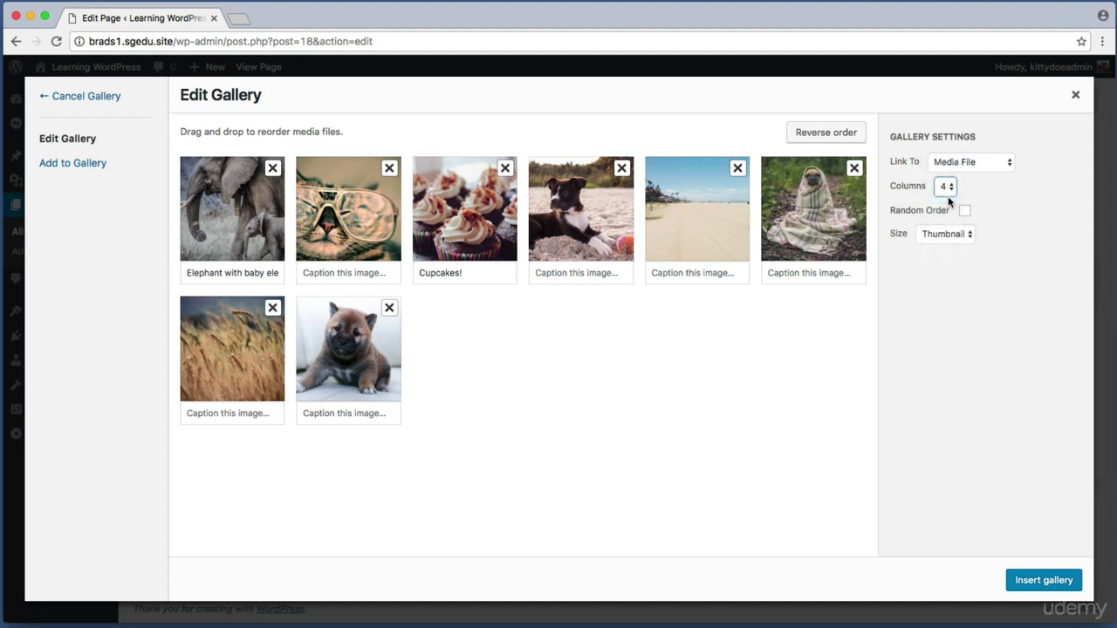
Step: Keep the gallery image Size set to Thumbnail
{"action": "key", "text": "super+shift+4"}
{"action": "left_click_drag", "start_coordinate": [882, 200], "coordinate": [990, 222]}
{"action": "left_click_drag", "start_coordinate": [230, 215], "coordinate": [236, 216]}
{"action": "left_click_drag", "start_coordinate": [882, 221], "coordinate": [1007, 255]}
{"action": "left_click", "coordinate": [953, 237]}
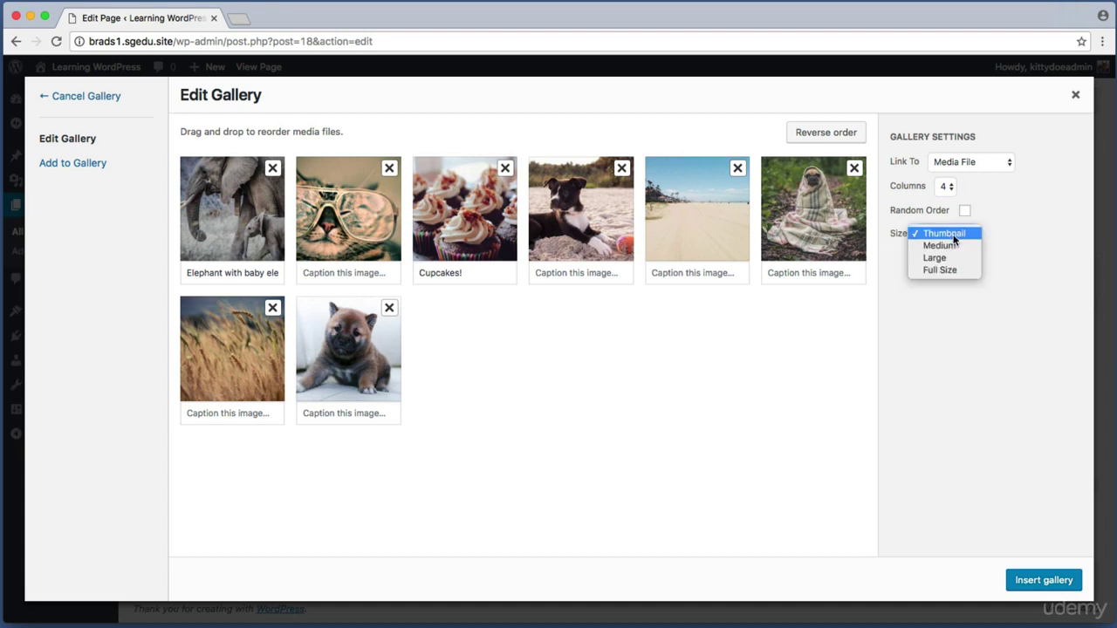
{"action": "left_click", "coordinate": [954, 239]}
{"action": "key", "text": "super+shift+4"}
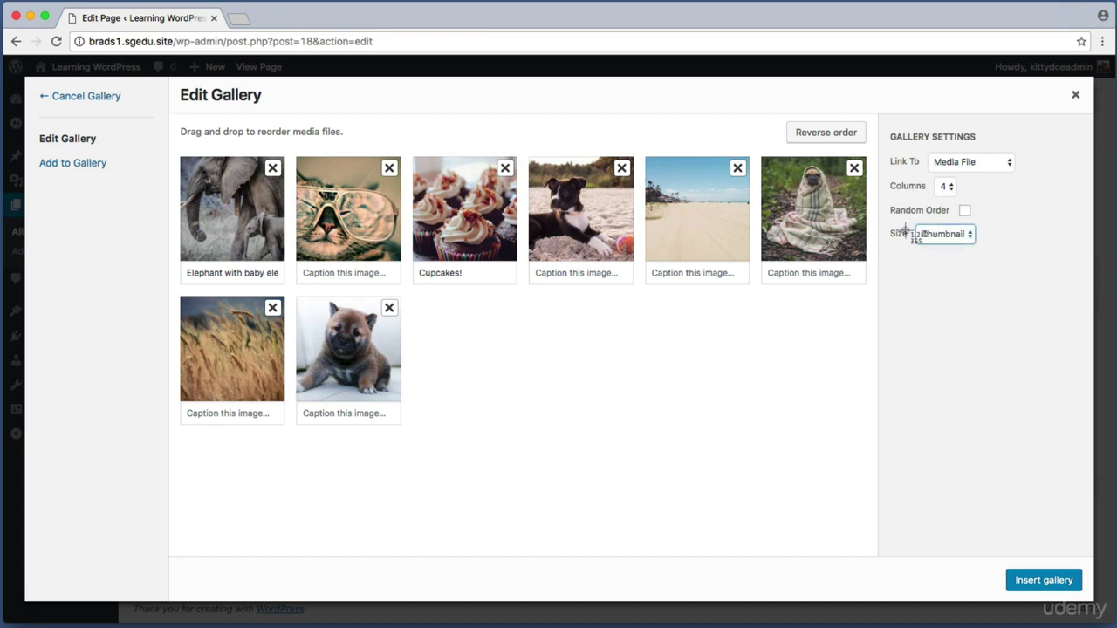
{"action": "left_click_drag", "start_coordinate": [884, 223], "coordinate": [978, 252]}
{"action": "key", "text": "super+shift+4"}
{"action": "left_click_drag", "start_coordinate": [979, 556], "coordinate": [1086, 596]}
Step: Insert the four-column gallery into the page and update the published Photo Gallery page
{"action": "left_click", "coordinate": [1065, 580]}
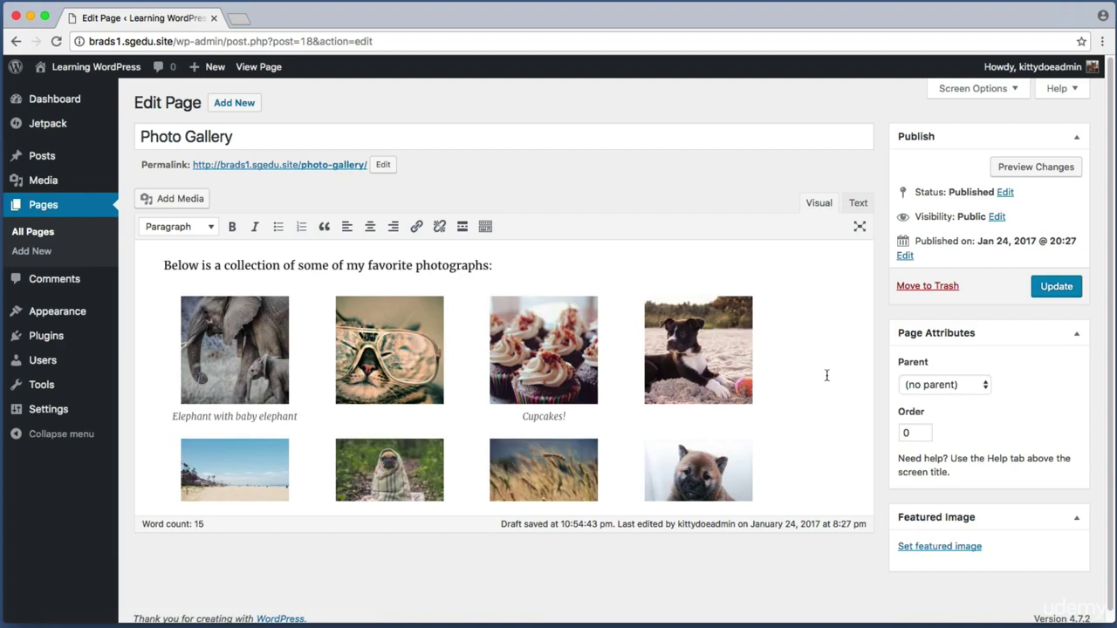
{"action": "key", "text": "super+shift+4"}
{"action": "left_click_drag", "start_coordinate": [1006, 269], "coordinate": [1088, 305]}
{"action": "left_click", "coordinate": [1072, 296]}
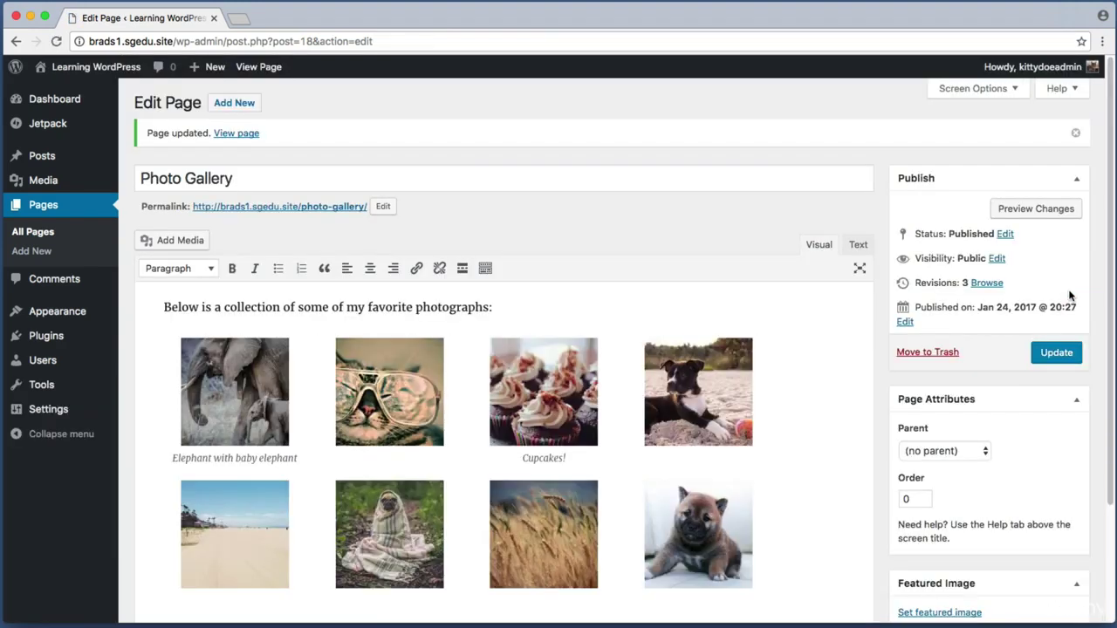
{"action": "key", "text": "super+shift+4"}
{"action": "left_click_drag", "start_coordinate": [129, 114], "coordinate": [357, 160]}
Step: View the live page, open the elephant thumbnail at full size, zoom it, and return
{"action": "left_click", "coordinate": [246, 136]}
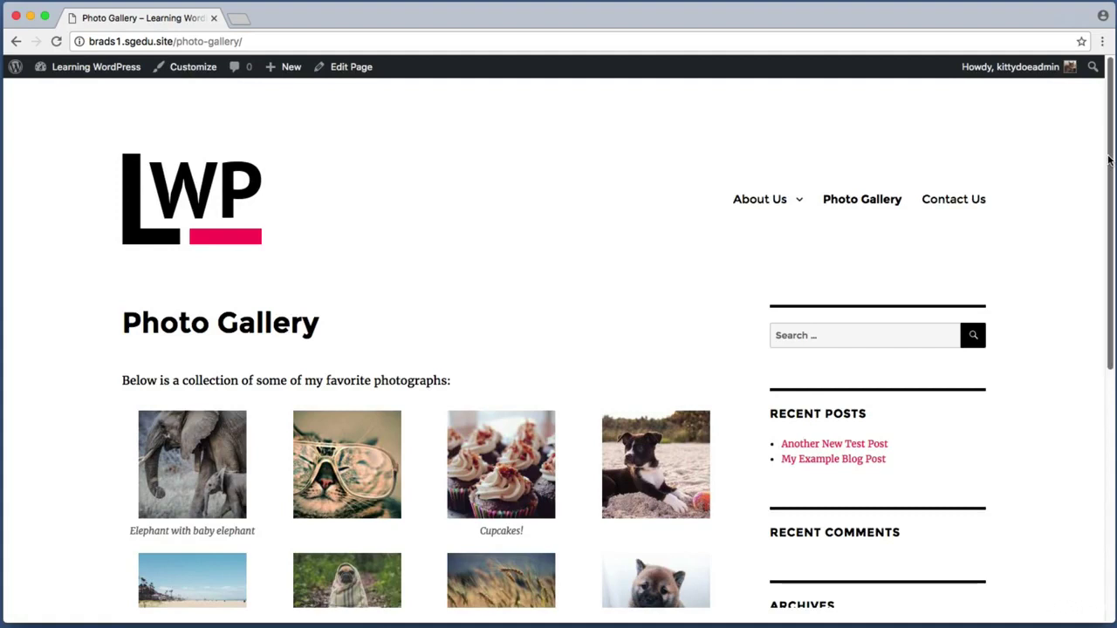
{"action": "left_click_drag", "start_coordinate": [1112, 162], "coordinate": [1112, 258]}
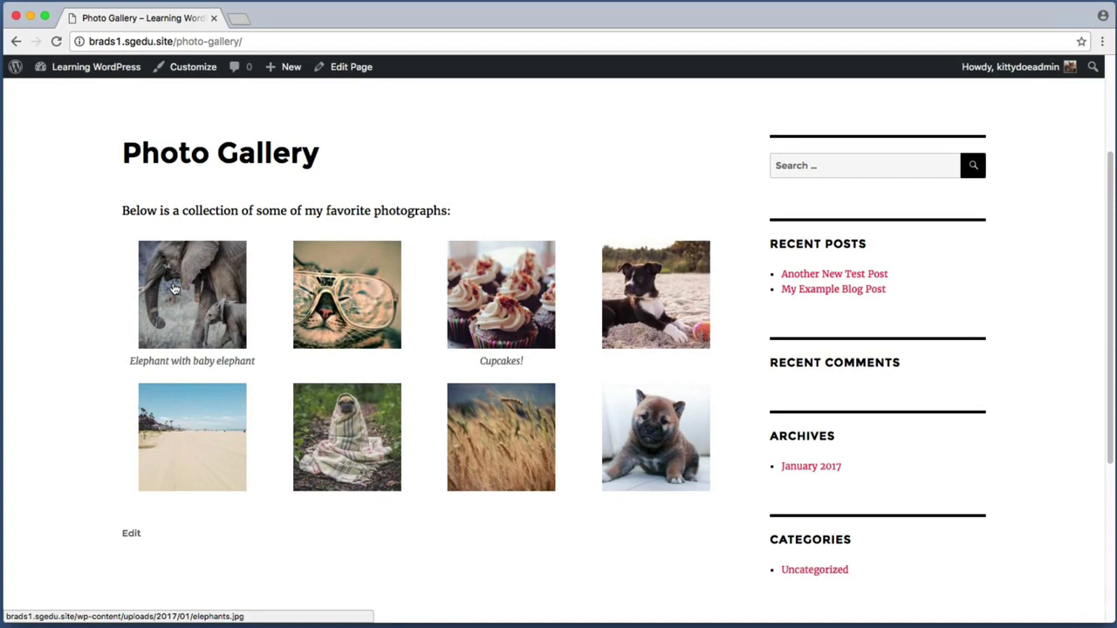
{"action": "left_click", "coordinate": [174, 289]}
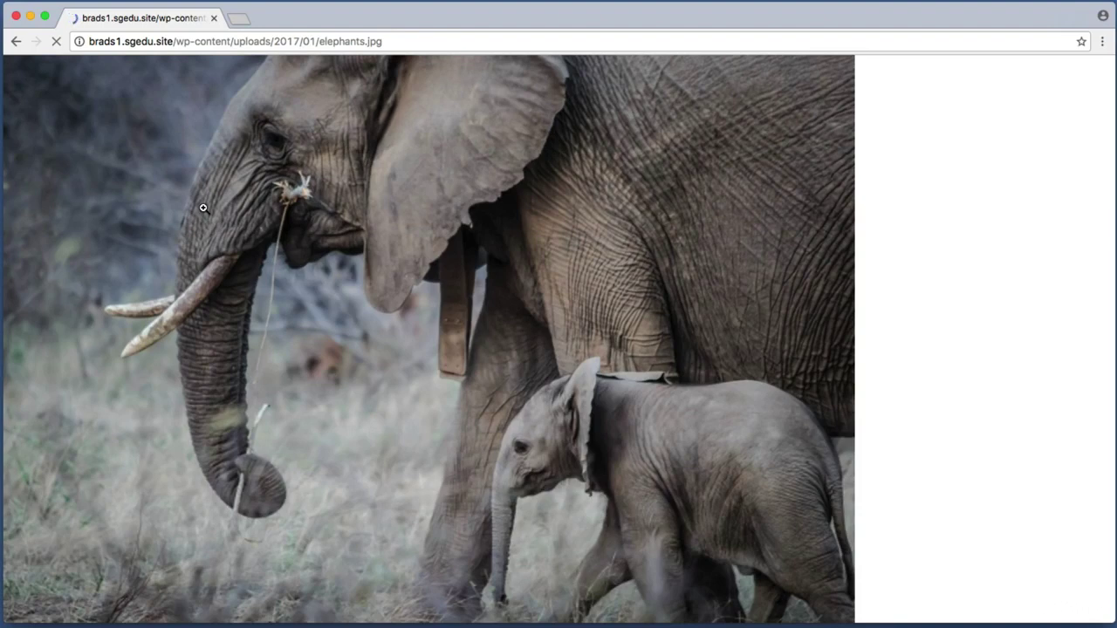
{"action": "left_click", "coordinate": [203, 207]}
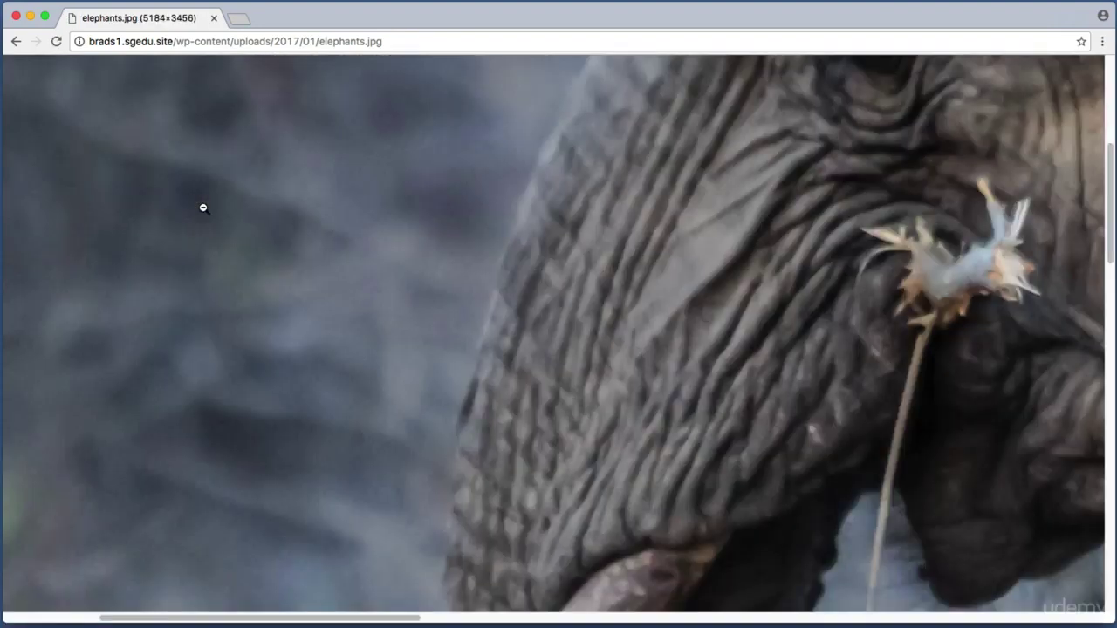
{"action": "left_click", "coordinate": [202, 207]}
{"action": "key", "text": "super+shift+4"}
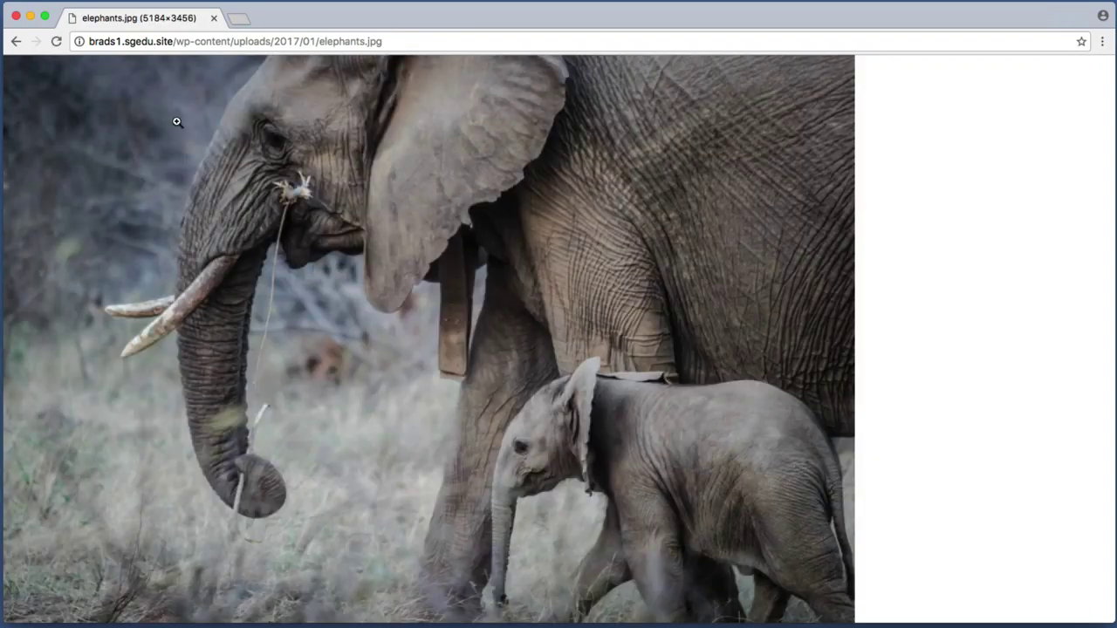
{"action": "left_click_drag", "start_coordinate": [2, 57], "coordinate": [36, 32]}
{"action": "left_click", "coordinate": [14, 41]}
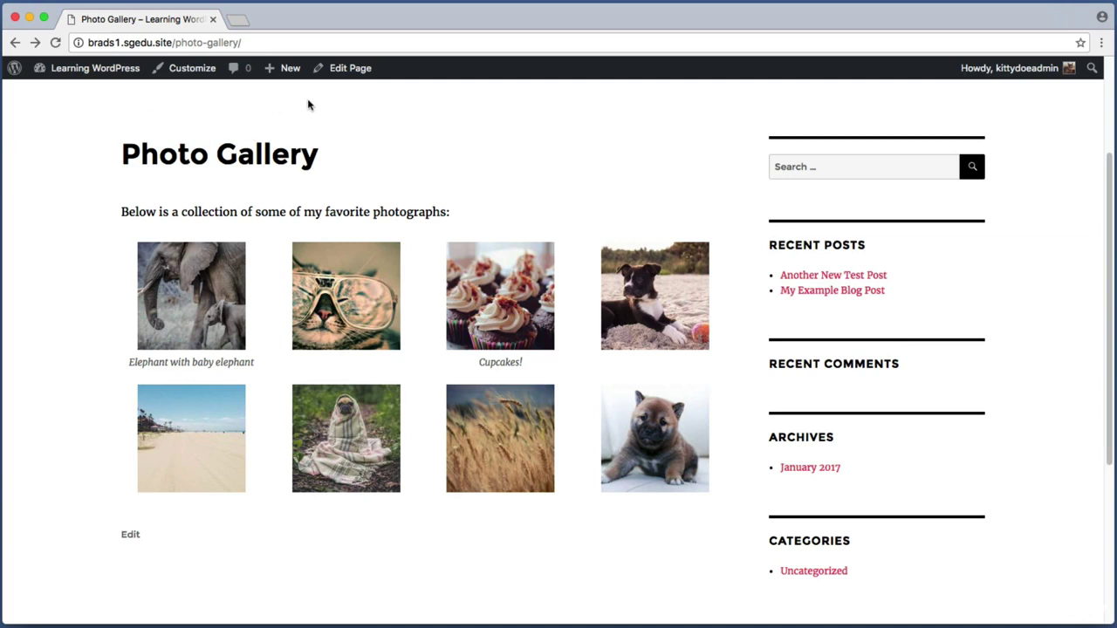
Step: Return to editing and type 'Scenic Photos' on a new line below the gallery
{"action": "key", "text": "super+shift+4"}
{"action": "left_click_drag", "start_coordinate": [312, 93], "coordinate": [353, 79]}
{"action": "left_click", "coordinate": [354, 77]}
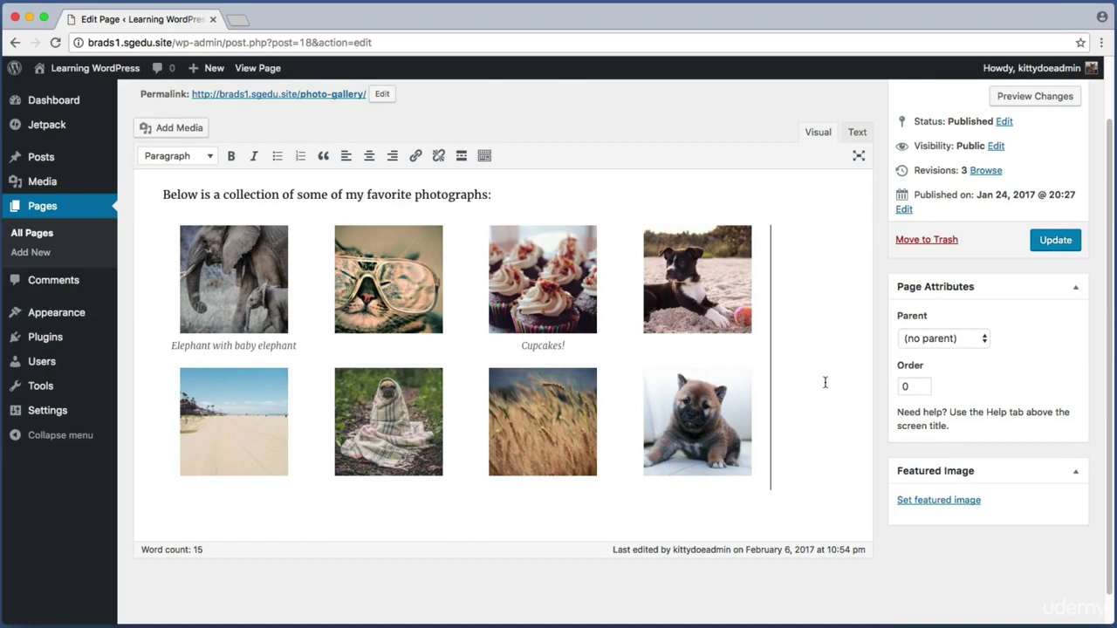
{"action": "key", "text": "Return"}
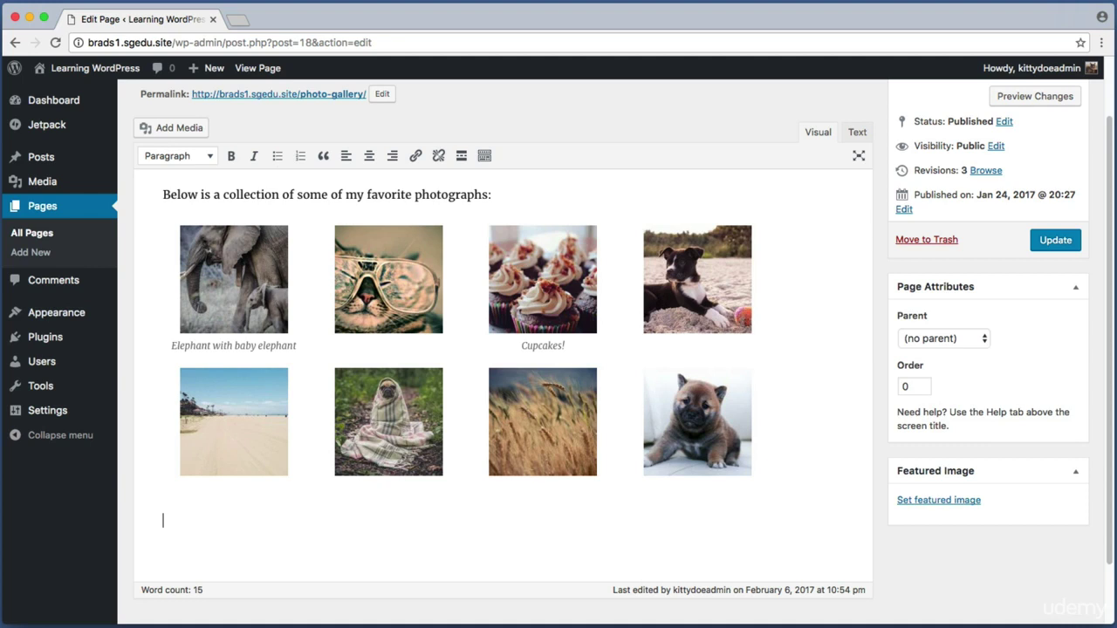
{"action": "type", "text": "Scenic Photos"}
Step: Format 'Scenic Photos' as Heading 2 and start an empty paragraph beneath it
{"action": "left_click_drag", "start_coordinate": [266, 519], "coordinate": [159, 516]}
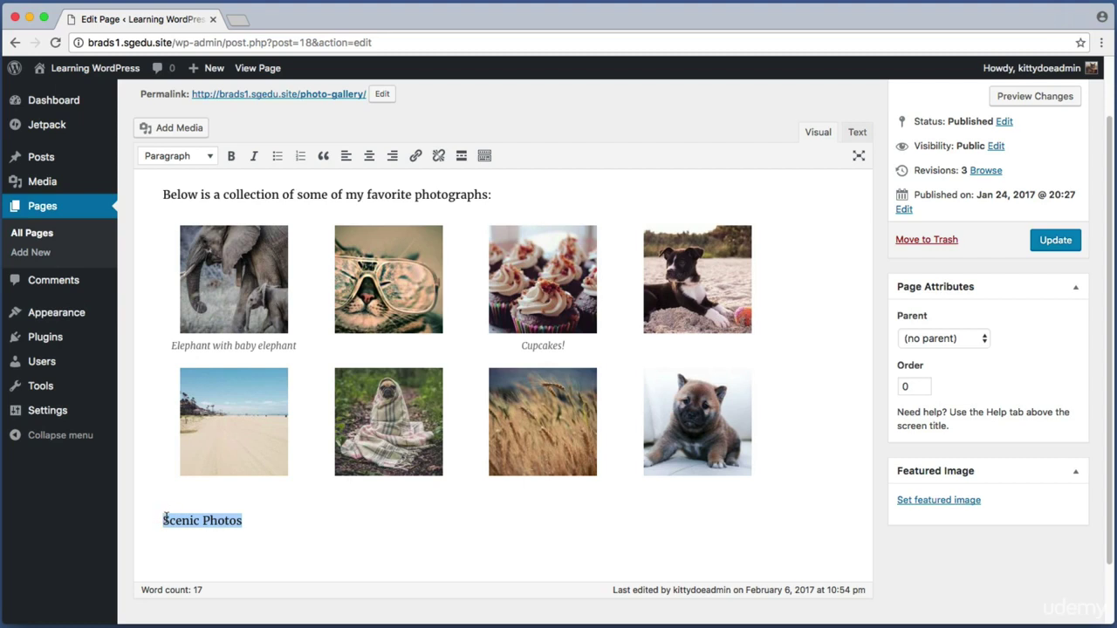
{"action": "left_click_drag", "start_coordinate": [250, 520], "coordinate": [158, 519]}
{"action": "key", "text": "super+shift+4"}
{"action": "left_click_drag", "start_coordinate": [129, 142], "coordinate": [230, 170]}
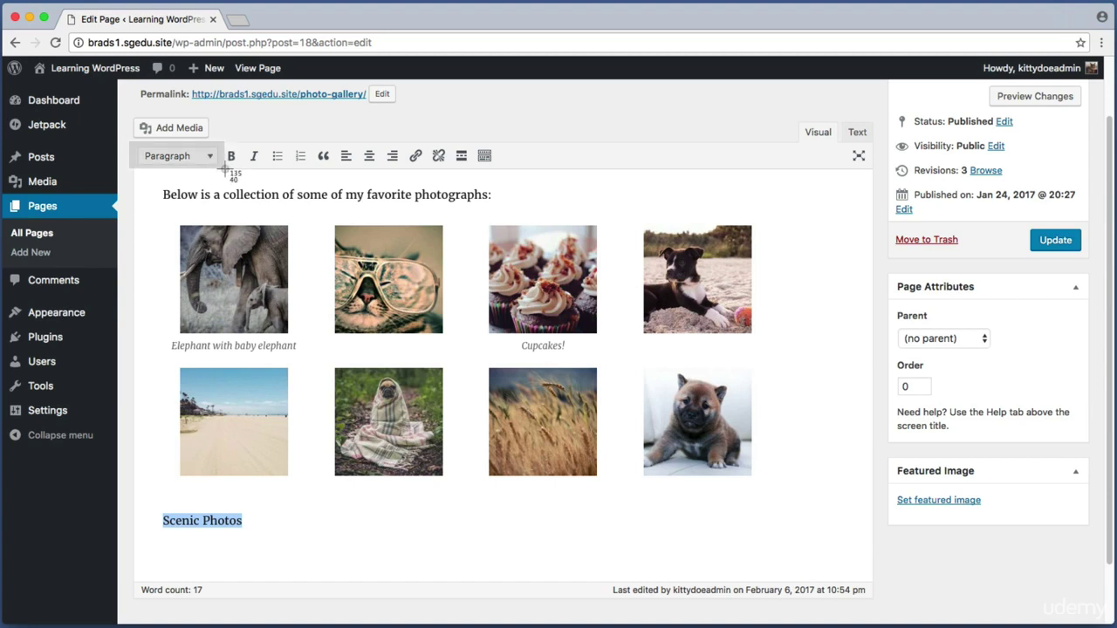
{"action": "left_click", "coordinate": [211, 164]}
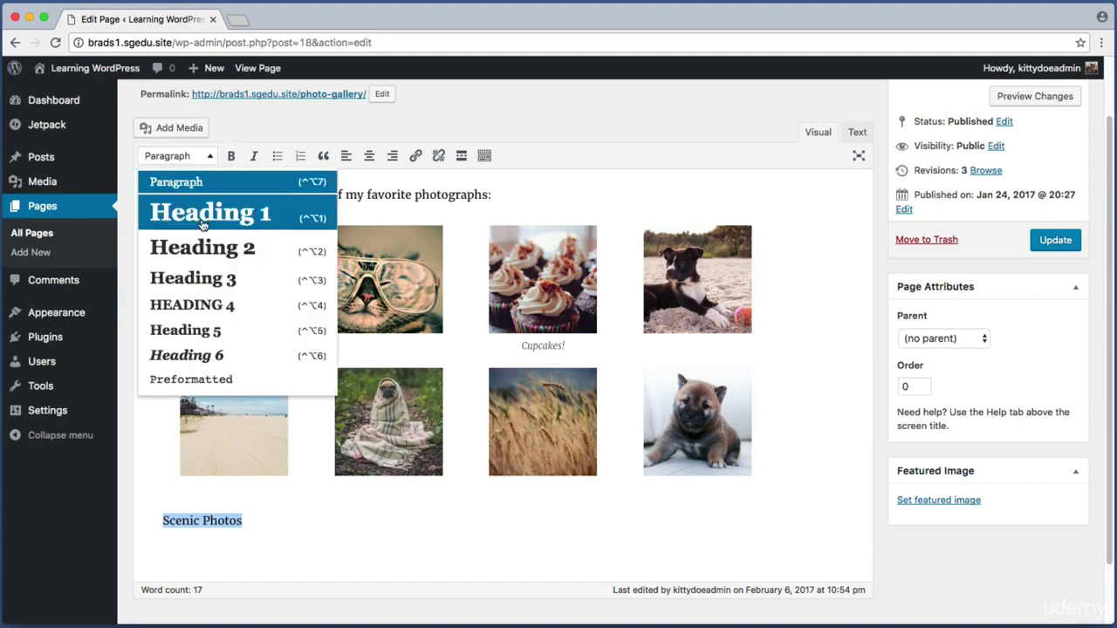
{"action": "left_click", "coordinate": [194, 253]}
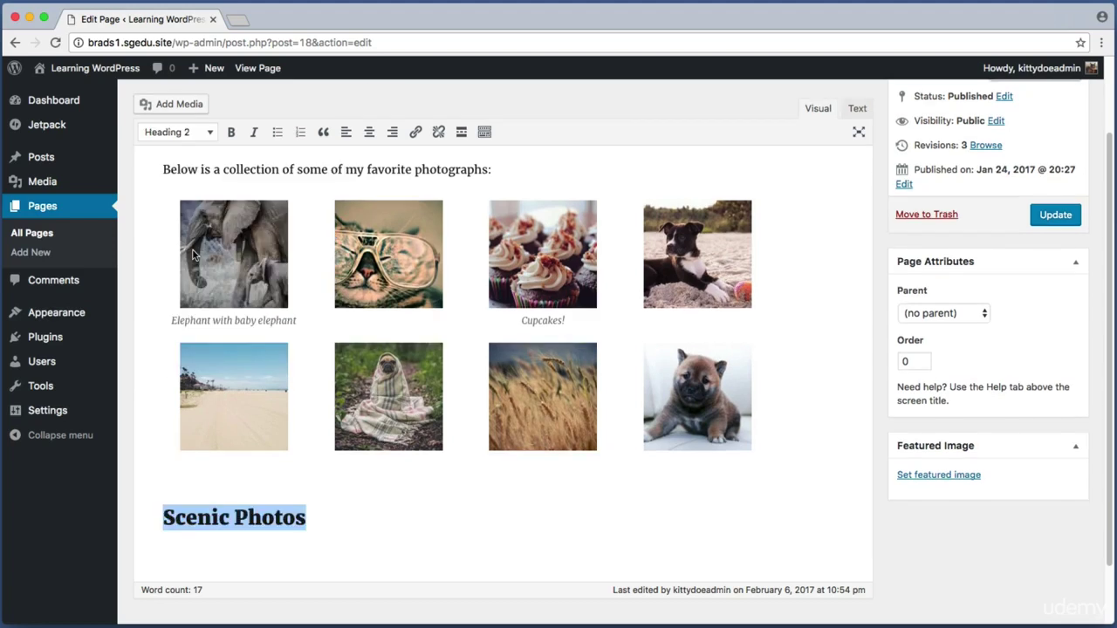
{"action": "left_click", "coordinate": [330, 522]}
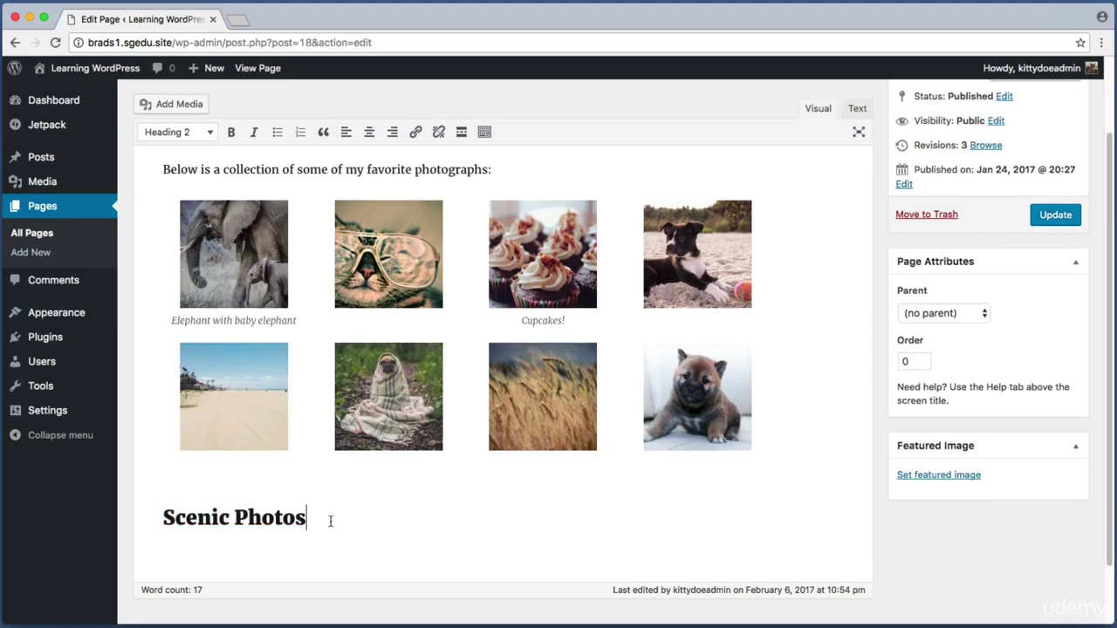
{"action": "key", "text": "Return"}
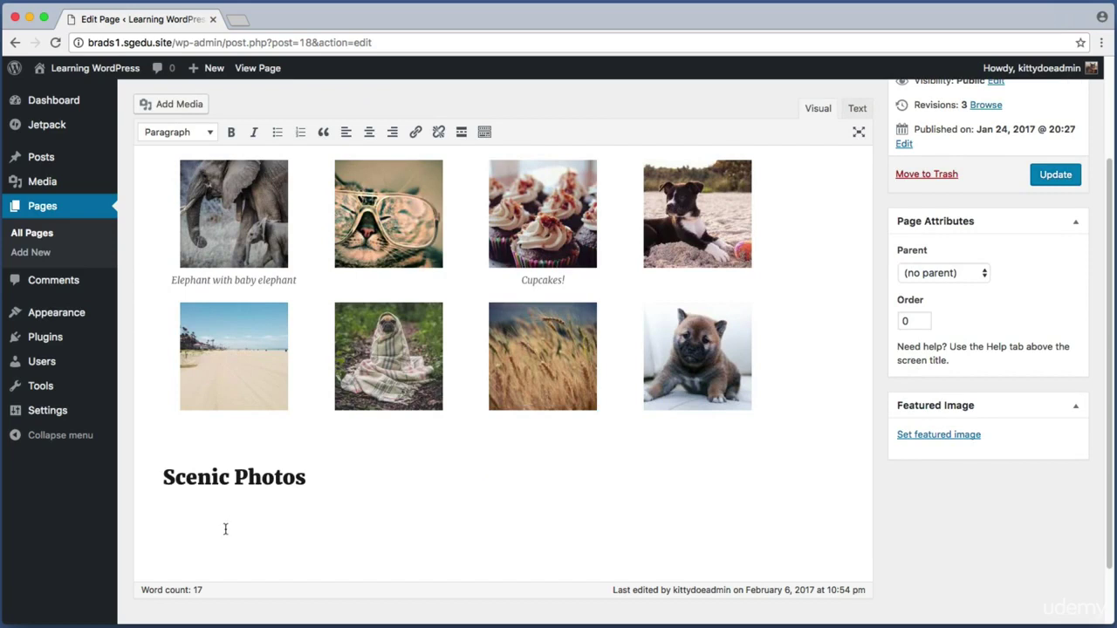
{"action": "key", "text": "super+shift+4"}
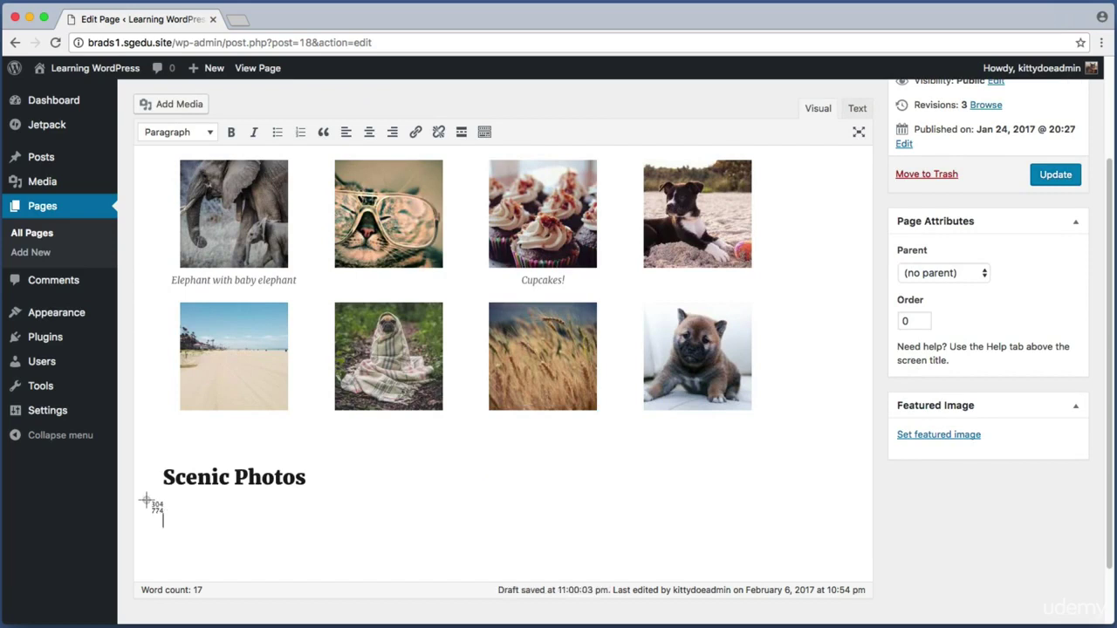
{"action": "left_click_drag", "start_coordinate": [146, 501], "coordinate": [198, 534]}
Step: Open the media window and start creating a new gallery
{"action": "key", "text": "Escape"}
{"action": "key", "text": "super+shift+4"}
{"action": "left_click_drag", "start_coordinate": [123, 77], "coordinate": [222, 113]}
{"action": "left_click", "coordinate": [181, 107]}
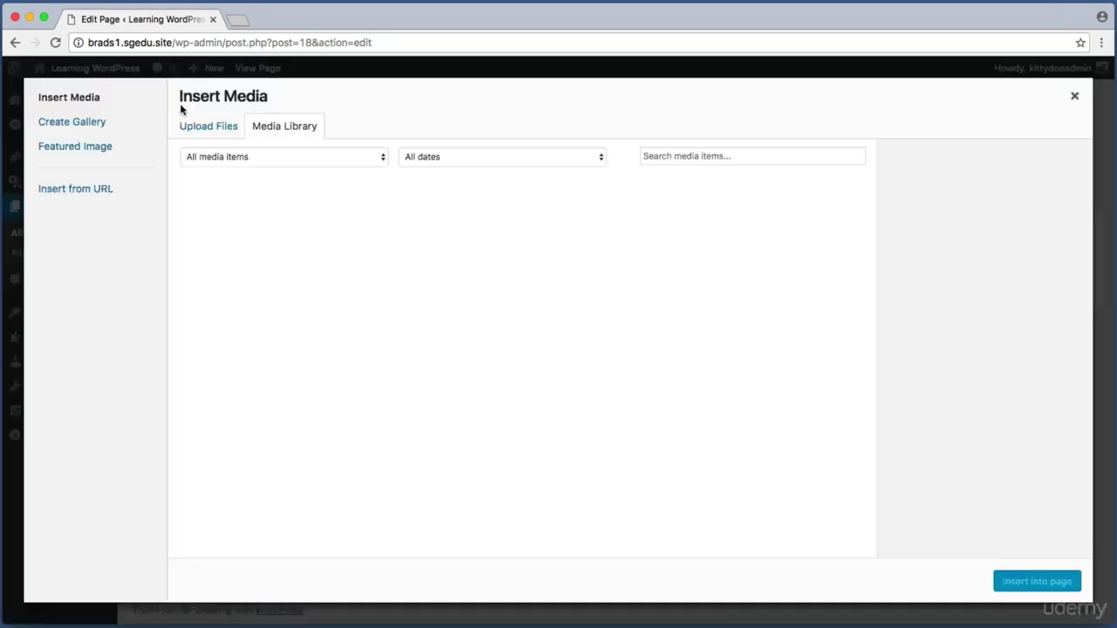
{"action": "key", "text": "super+shift+4"}
{"action": "left_click_drag", "start_coordinate": [28, 110], "coordinate": [129, 132]}
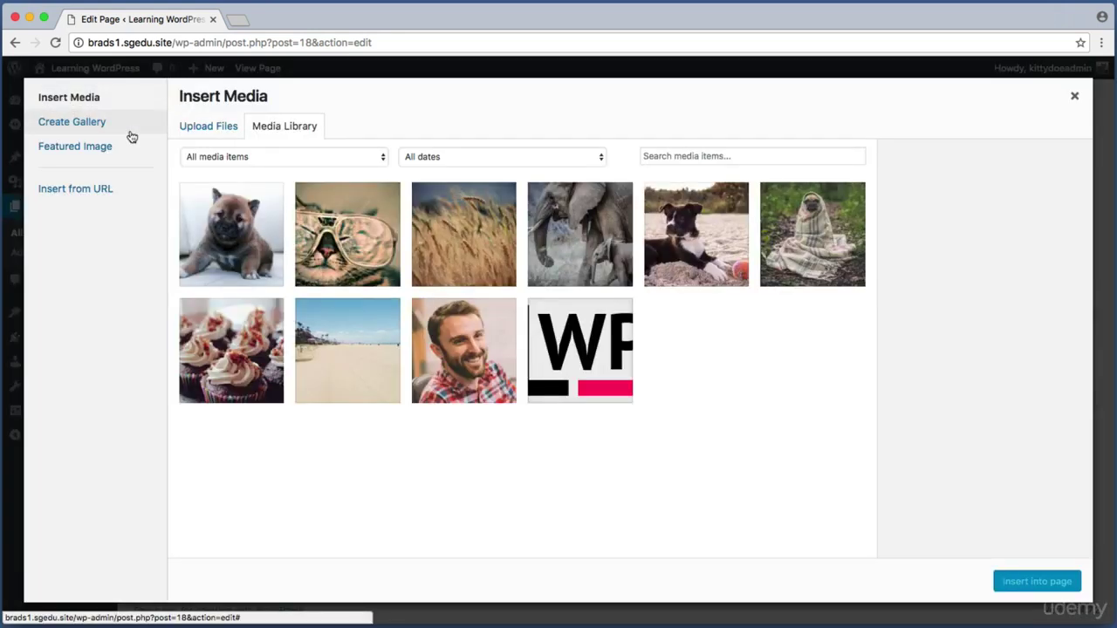
{"action": "left_click", "coordinate": [65, 128]}
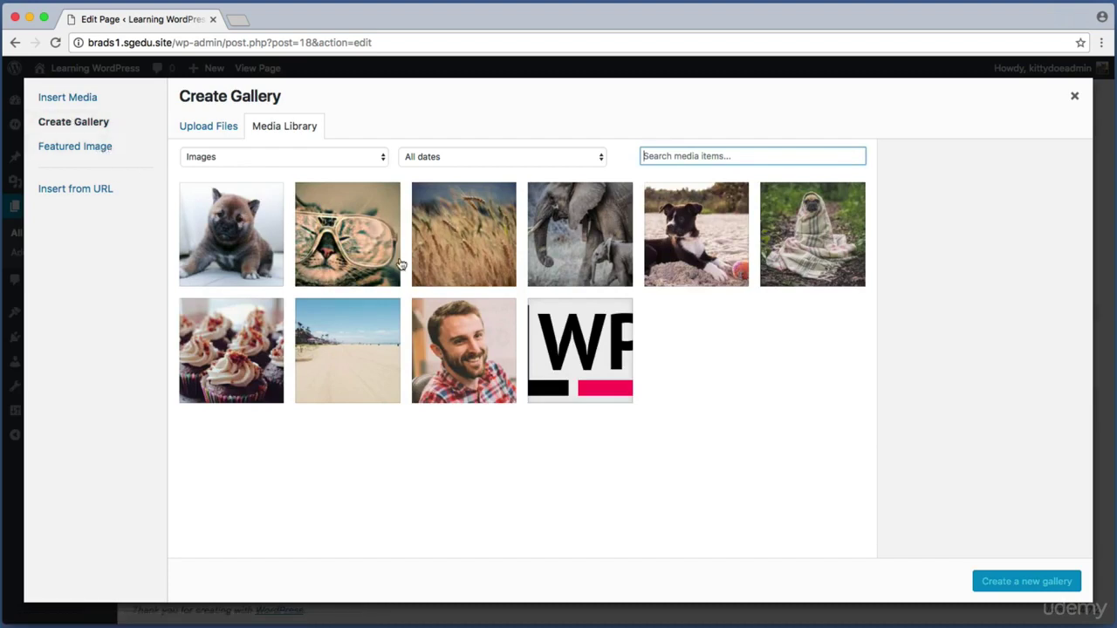
Step: Go to Upload Files and open the scenic folder in the file chooser
{"action": "key", "text": "super+shift+4"}
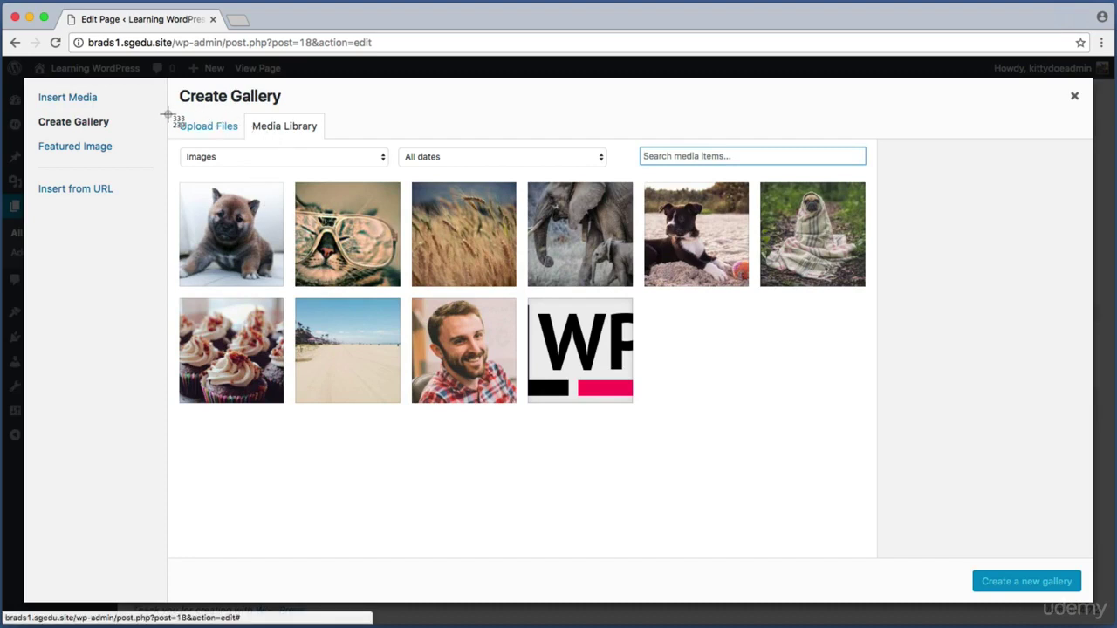
{"action": "left_click_drag", "start_coordinate": [174, 117], "coordinate": [235, 136]}
{"action": "left_click", "coordinate": [224, 131]}
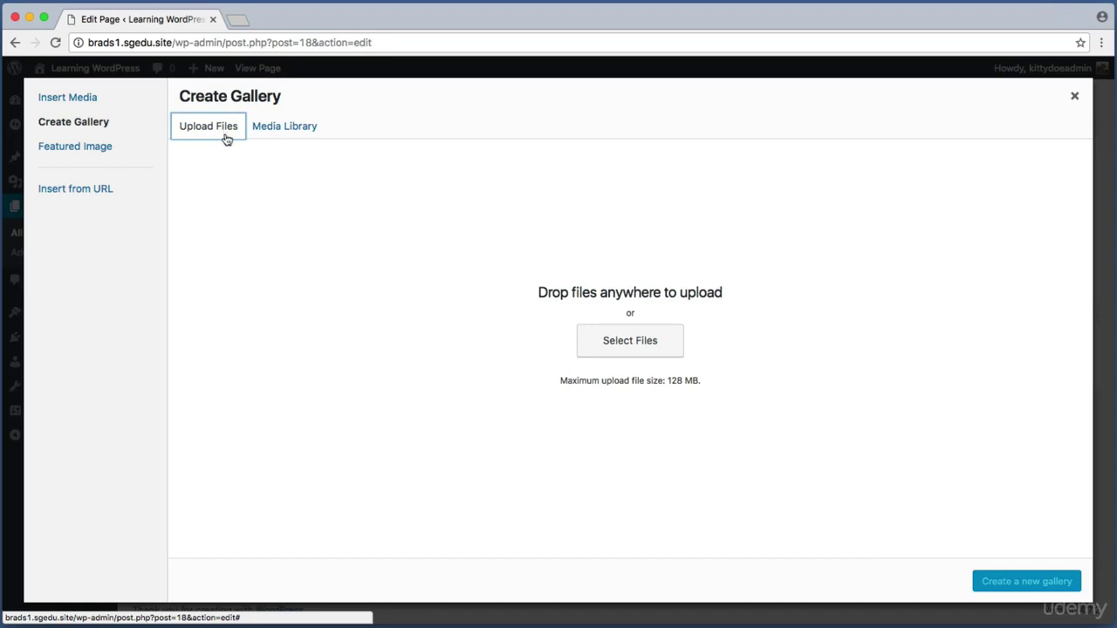
{"action": "key", "text": "super+shift+4"}
{"action": "left_click_drag", "start_coordinate": [549, 316], "coordinate": [716, 364]}
{"action": "left_click", "coordinate": [661, 347]}
{"action": "left_click_drag", "start_coordinate": [808, 158], "coordinate": [771, 242]}
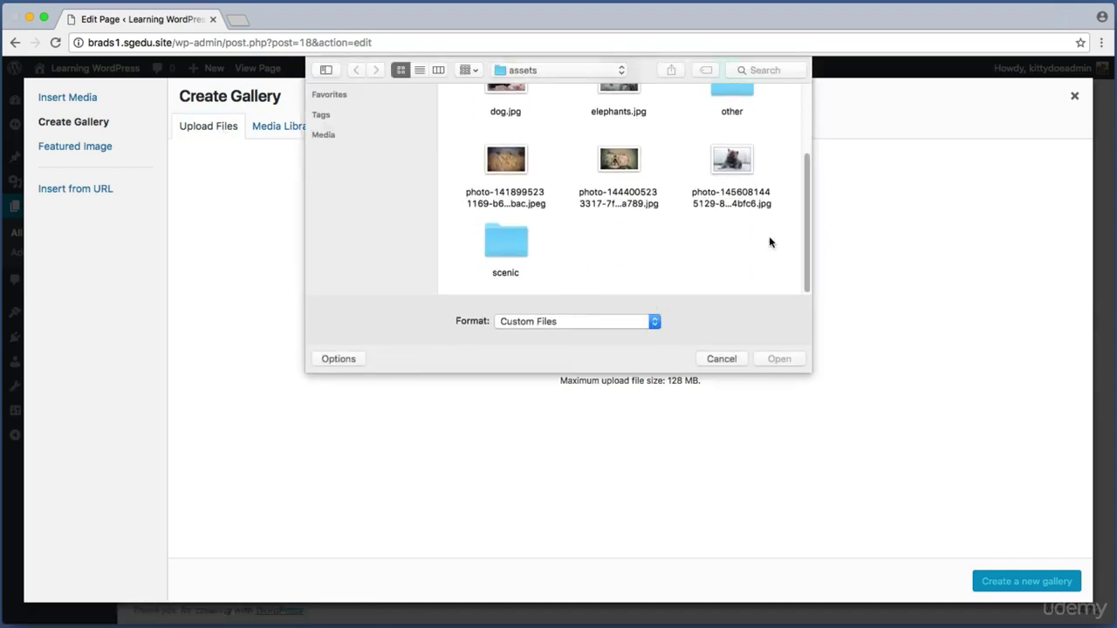
{"action": "left_click", "coordinate": [505, 243]}
{"action": "double_click", "coordinate": [503, 243]}
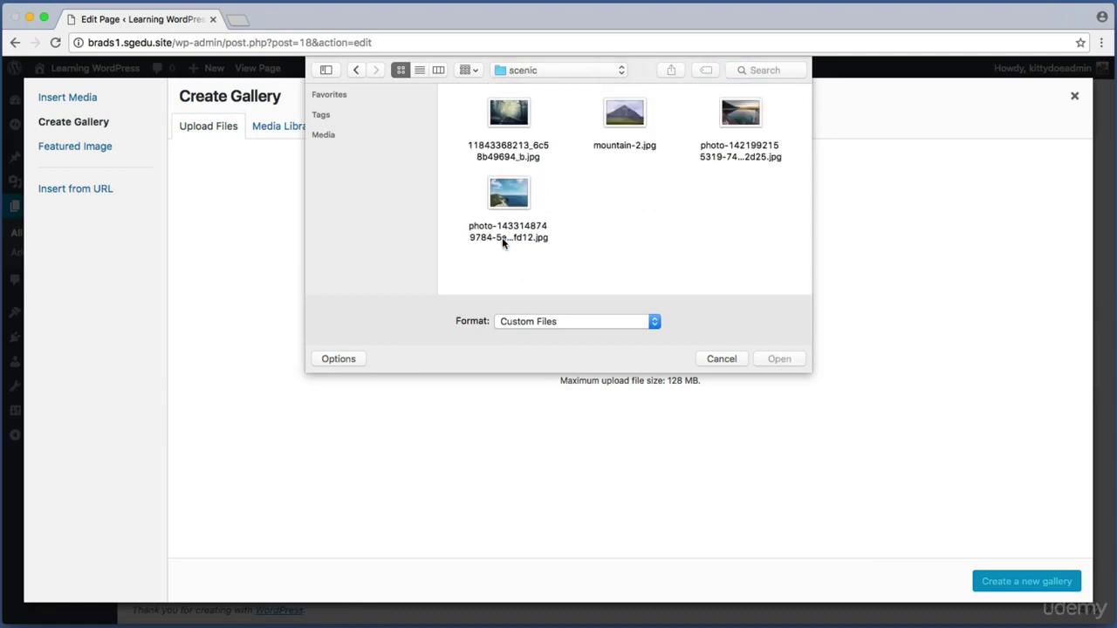
Step: Upload the coastline, lake, mountain and foggy forest photos, all four checked for the gallery
{"action": "left_click_drag", "start_coordinate": [454, 274], "coordinate": [780, 119]}
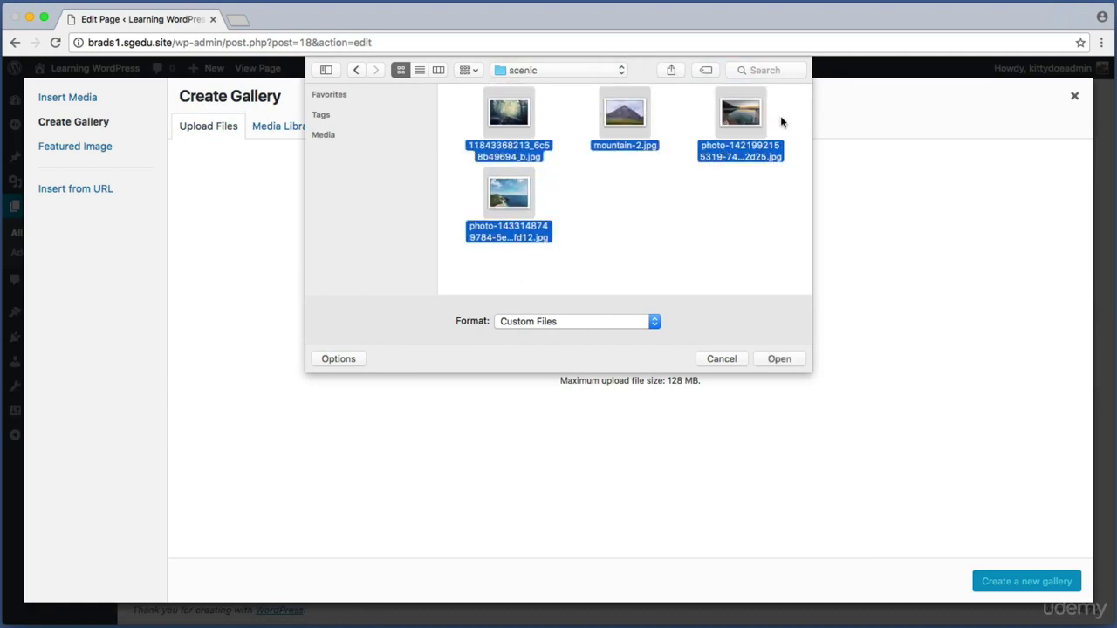
{"action": "left_click", "coordinate": [776, 358]}
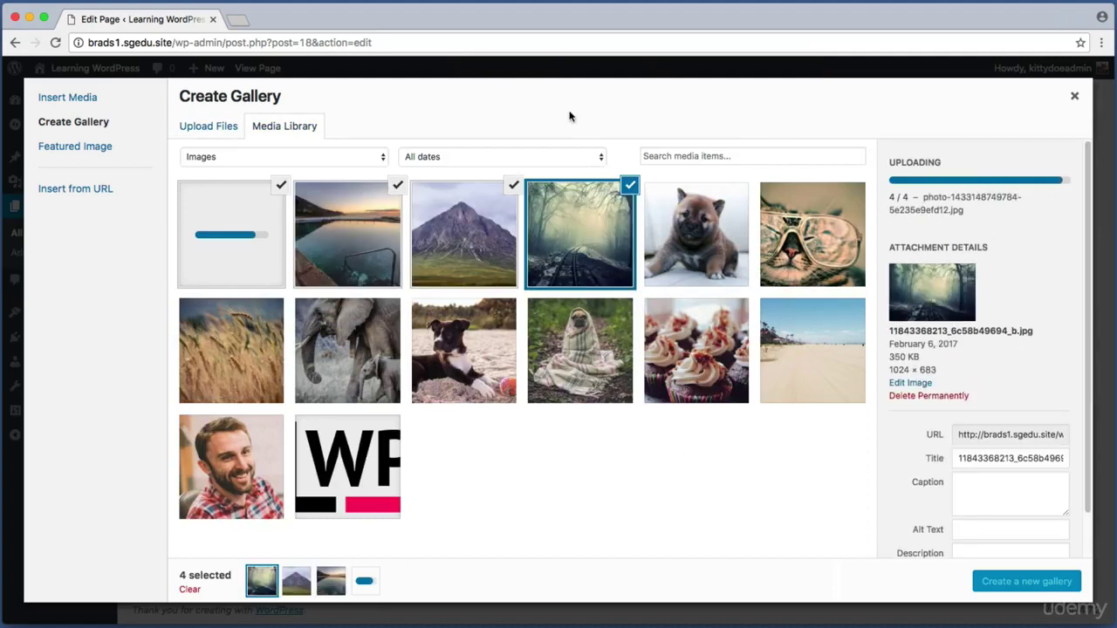
{"action": "key", "text": "super+shift+4"}
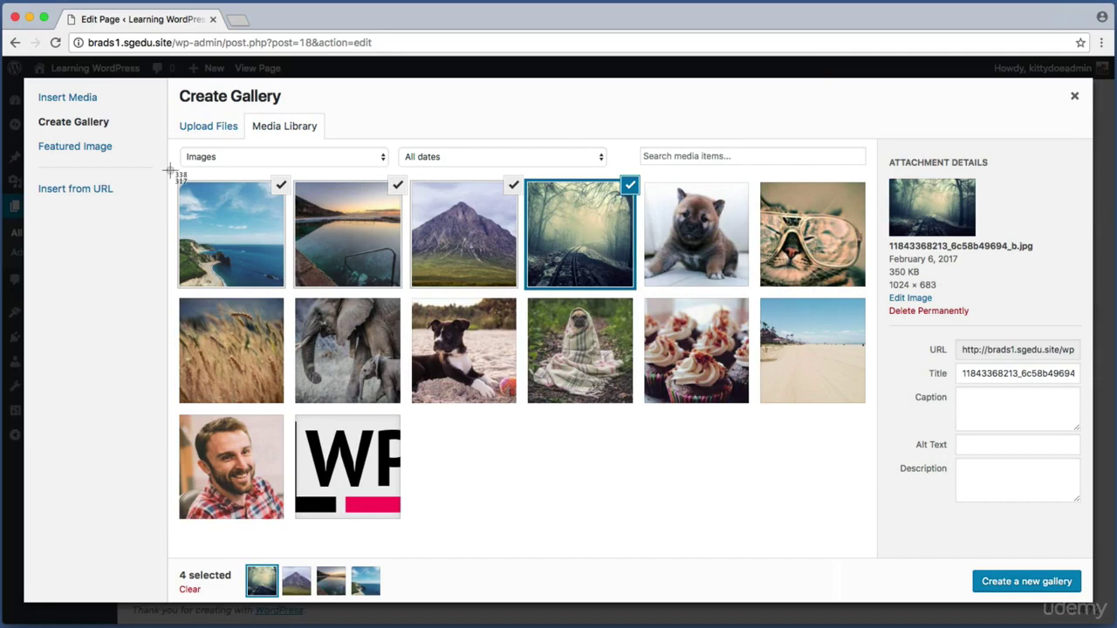
{"action": "left_click_drag", "start_coordinate": [172, 175], "coordinate": [643, 296]}
{"action": "key", "text": "super+shift+4"}
{"action": "left_click_drag", "start_coordinate": [981, 566], "coordinate": [1095, 606]}
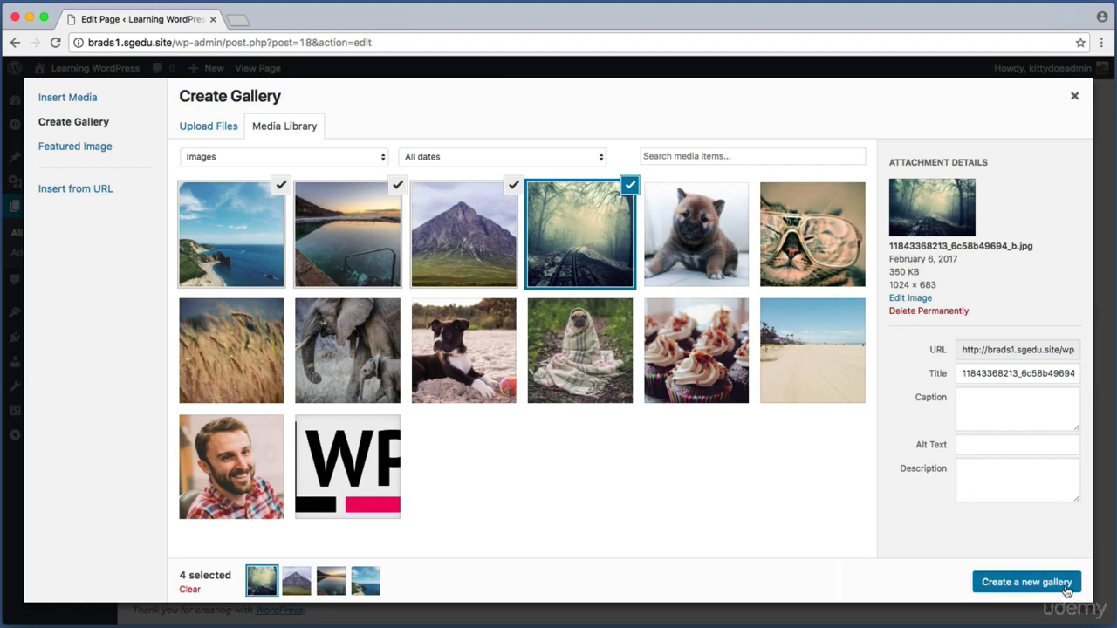
Step: Create the gallery from the four photos and drag the mountain photo to first place
{"action": "left_click", "coordinate": [1066, 591]}
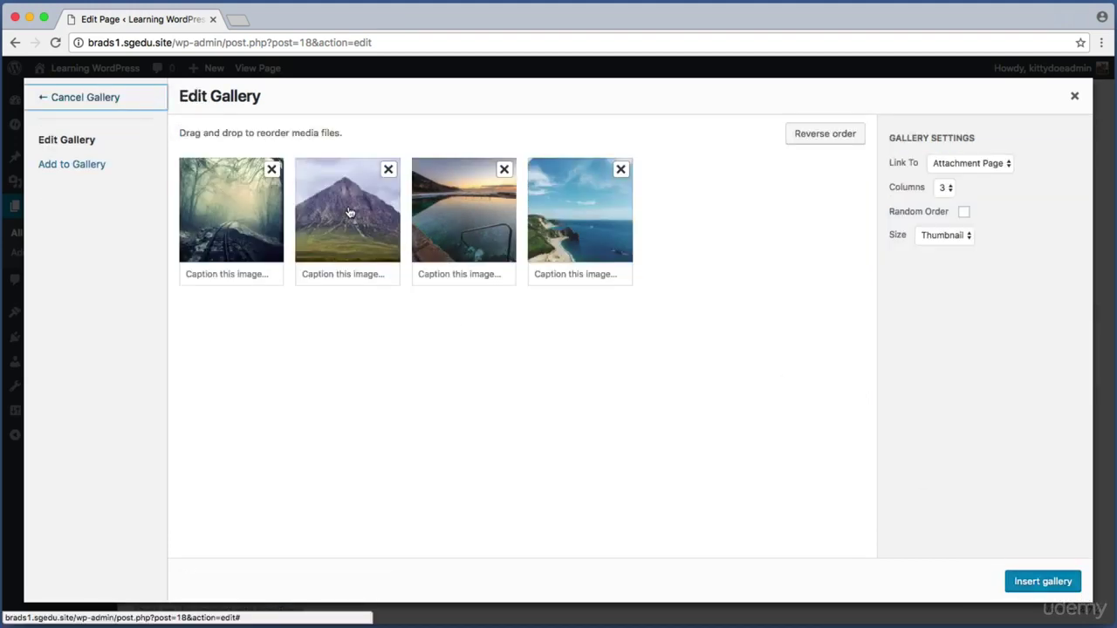
{"action": "left_click_drag", "start_coordinate": [352, 217], "coordinate": [224, 210]}
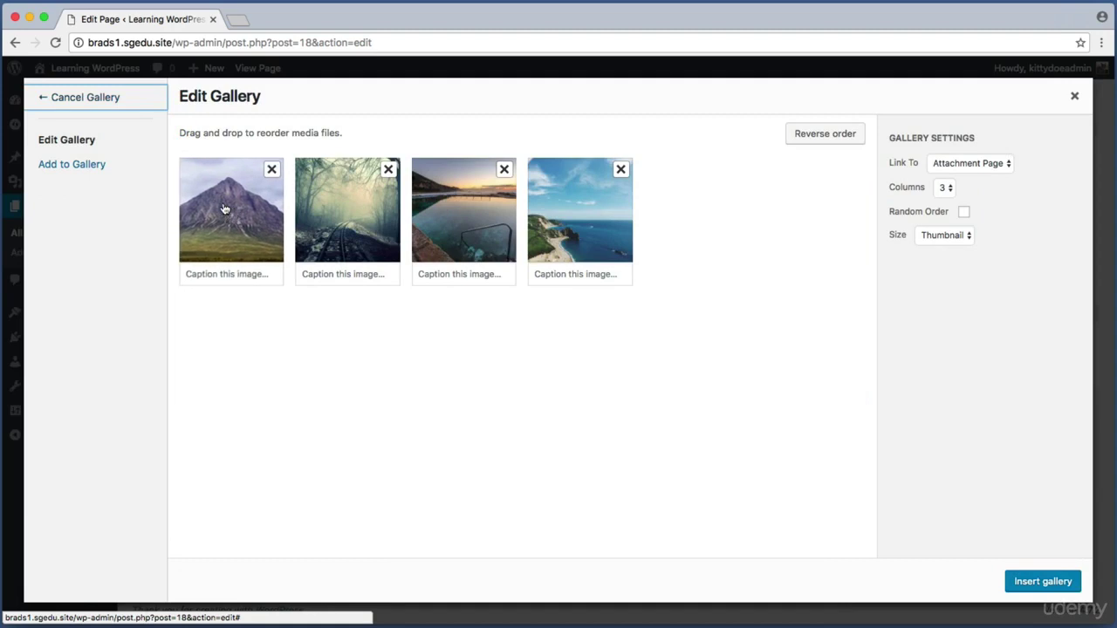
{"action": "key", "text": "super+shift+4"}
{"action": "left_click_drag", "start_coordinate": [875, 136], "coordinate": [1030, 271]}
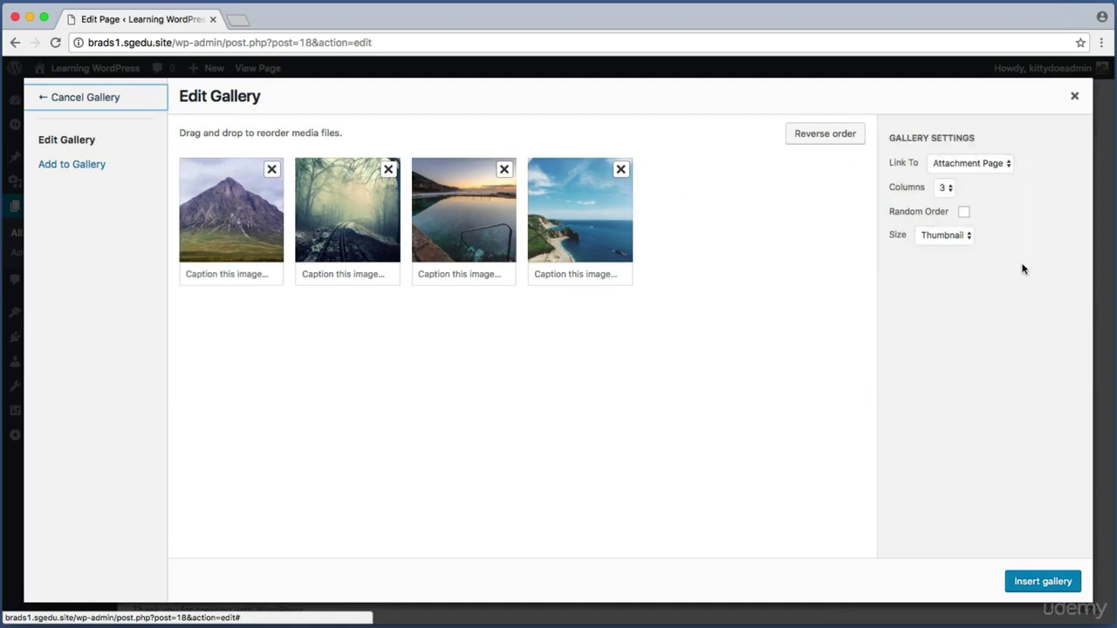
Step: Set the gallery's Link To to Media File and Columns to 4
{"action": "left_click", "coordinate": [970, 164]}
{"action": "left_click", "coordinate": [976, 177]}
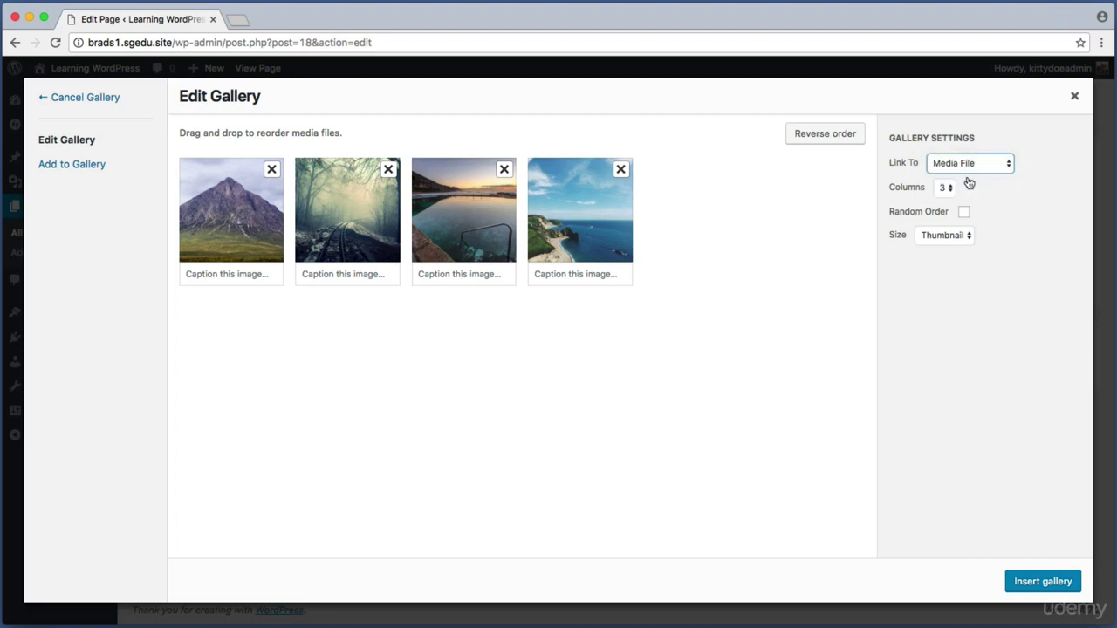
{"action": "key", "text": "super+shift+4"}
{"action": "left_click_drag", "start_coordinate": [885, 179], "coordinate": [963, 206]}
{"action": "left_click", "coordinate": [942, 188]}
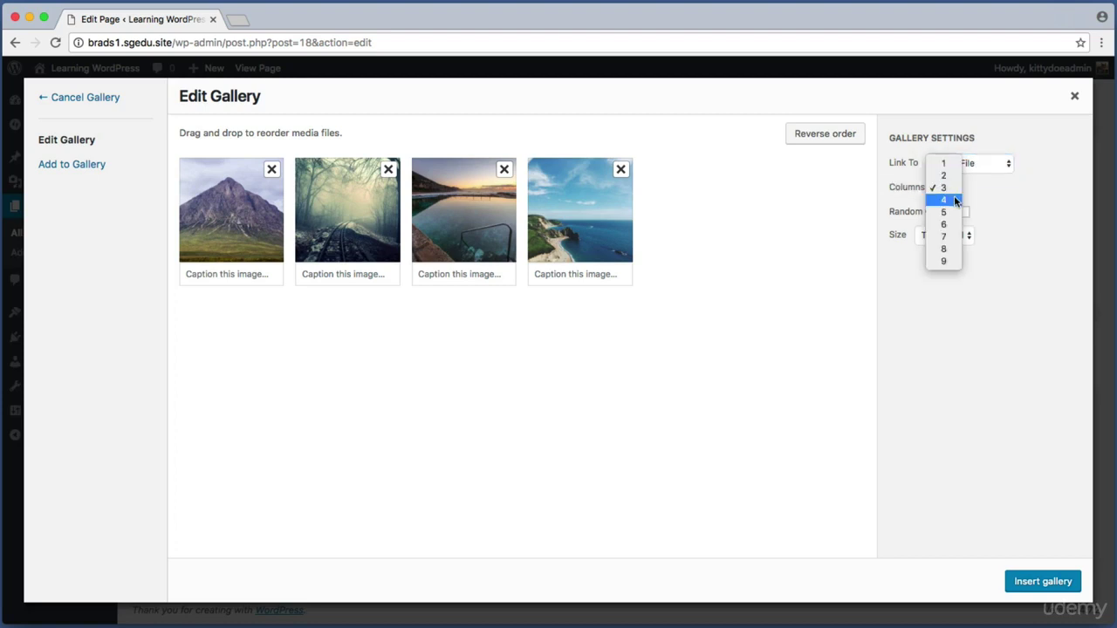
{"action": "left_click", "coordinate": [956, 201]}
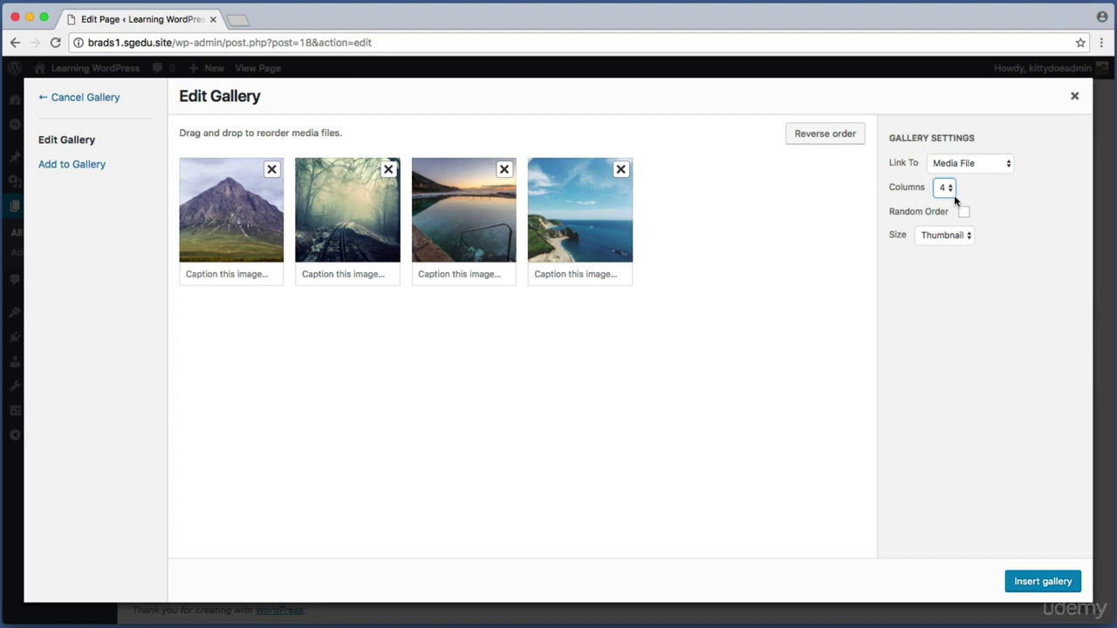
{"action": "key", "text": "super+shift+4"}
{"action": "left_click_drag", "start_coordinate": [984, 559], "coordinate": [1067, 590]}
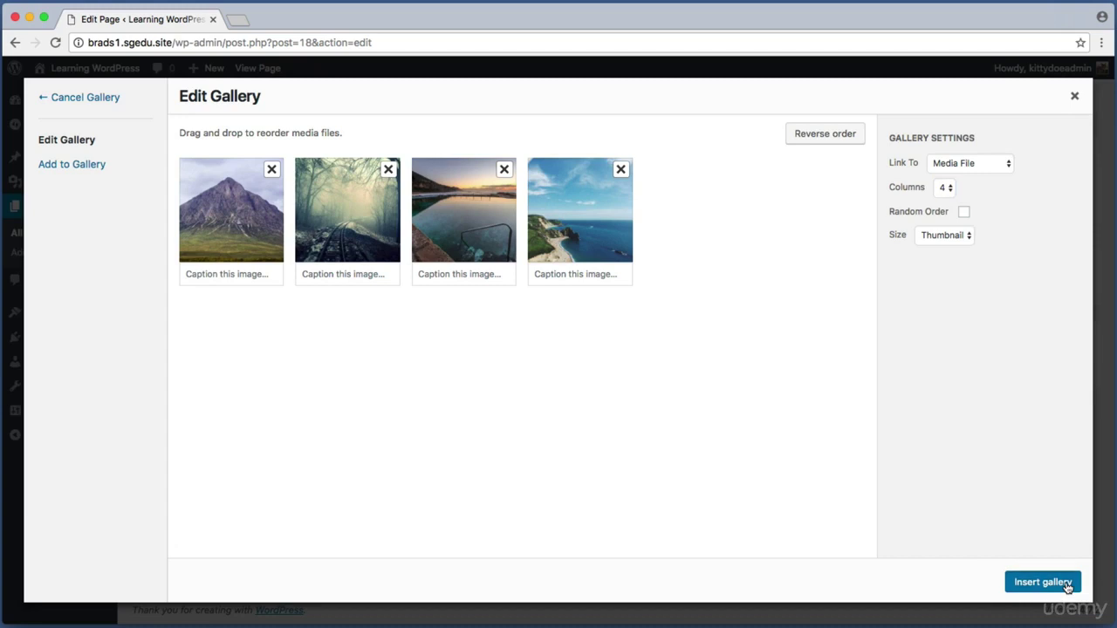
Step: Insert the four-photo scenic gallery into the page under the Scenic Photos heading
{"action": "left_click", "coordinate": [1061, 583]}
{"action": "scroll", "coordinate": [563, 452], "scroll_direction": "down", "scroll_amount": 1}
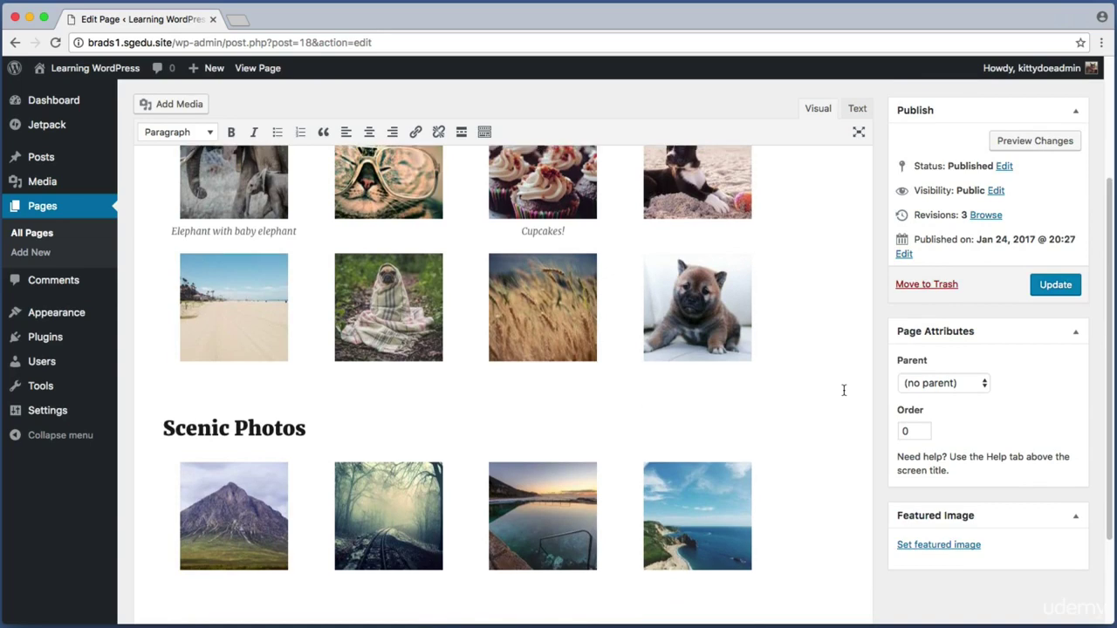
{"action": "scroll", "coordinate": [599, 237], "scroll_direction": "up", "scroll_amount": 4}
Step: Update the published Photo Gallery page, bringing it to revision 4
{"action": "key", "text": "super+shift+4"}
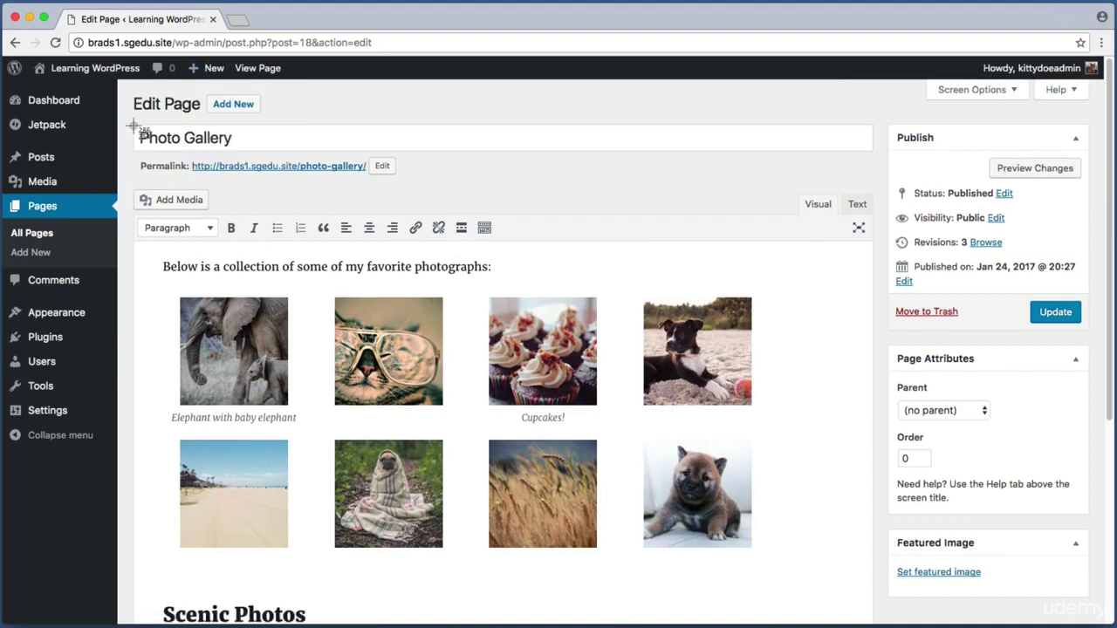
{"action": "left_click_drag", "start_coordinate": [135, 126], "coordinate": [257, 150]}
{"action": "left_click", "coordinate": [1066, 318]}
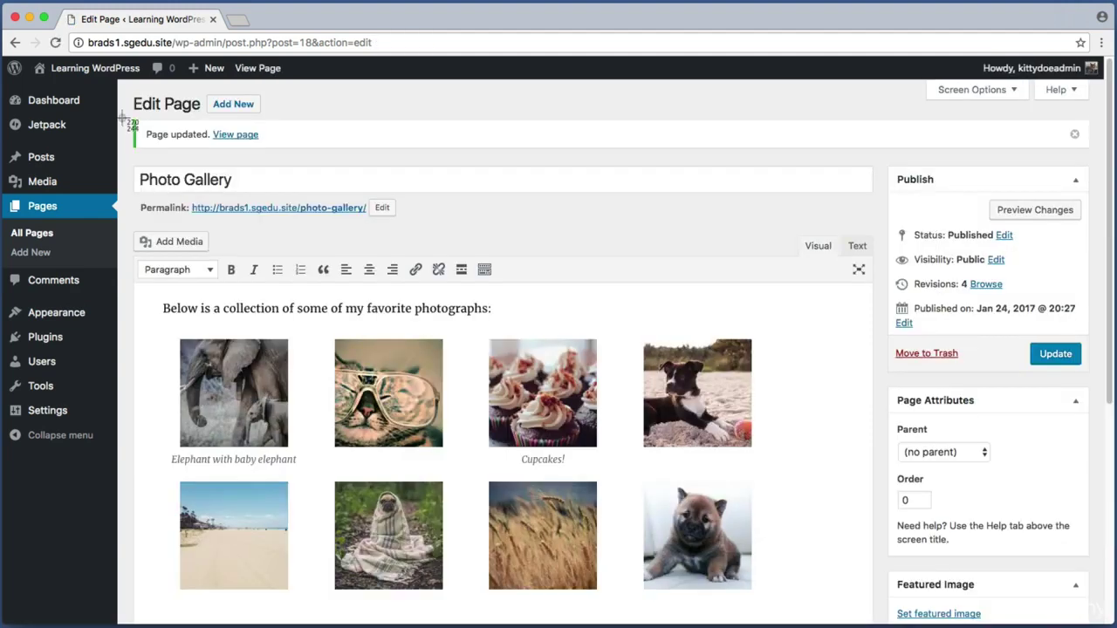
{"action": "left_click_drag", "start_coordinate": [123, 118], "coordinate": [281, 155]}
Step: View the live Photo Gallery page and scroll down to the four-photo Scenic Photos gallery
{"action": "left_click", "coordinate": [249, 138]}
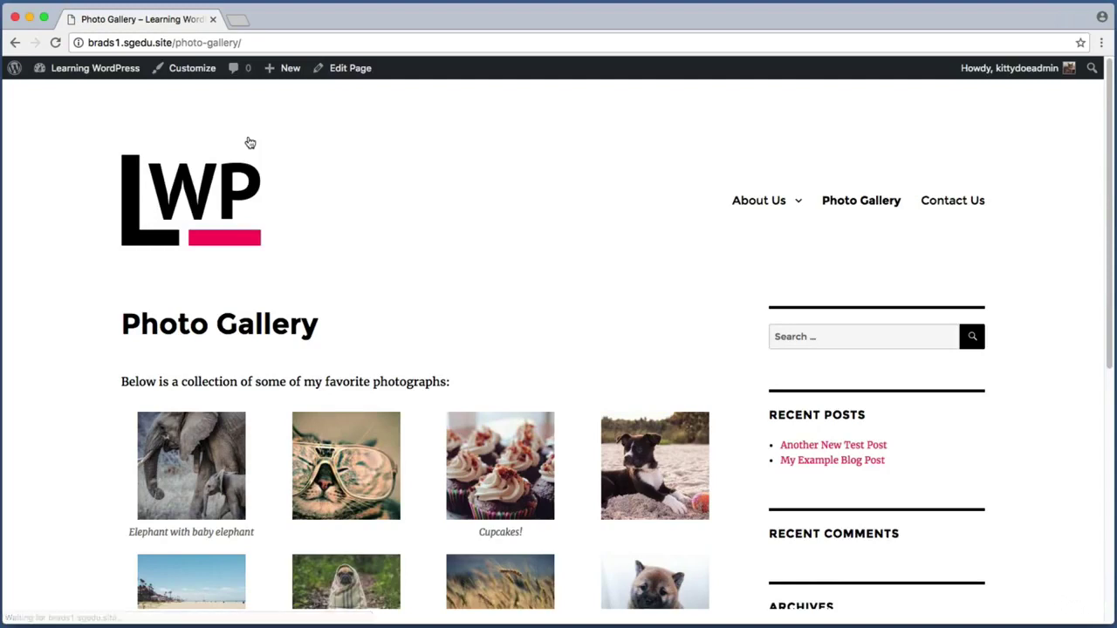
{"action": "left_click_drag", "start_coordinate": [1112, 223], "coordinate": [1112, 369]}
{"action": "key", "text": "super+shift+4"}
{"action": "left_click_drag", "start_coordinate": [69, 121], "coordinate": [693, 392]}
{"action": "key", "text": "super+shift+4"}
{"action": "left_click_drag", "start_coordinate": [96, 393], "coordinate": [293, 431]}
{"action": "key", "text": "super+shift+4"}
{"action": "left_click_drag", "start_coordinate": [116, 429], "coordinate": [723, 575]}
{"action": "key", "text": "super+shift+4"}
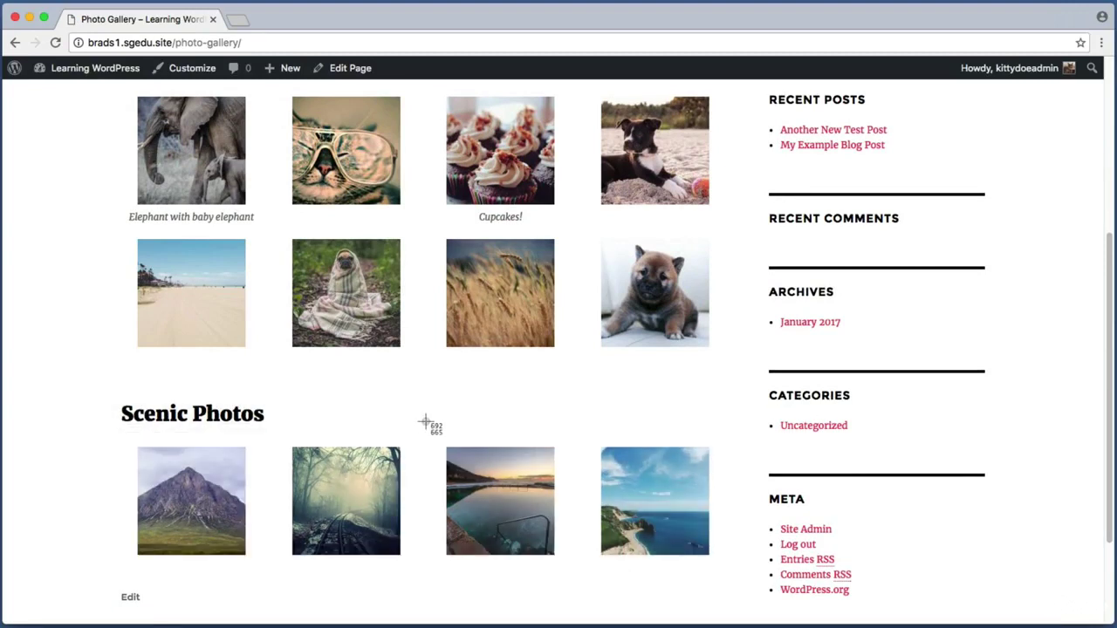
{"action": "left_click_drag", "start_coordinate": [418, 422], "coordinate": [579, 590]}
{"action": "left_click", "coordinate": [492, 487]}
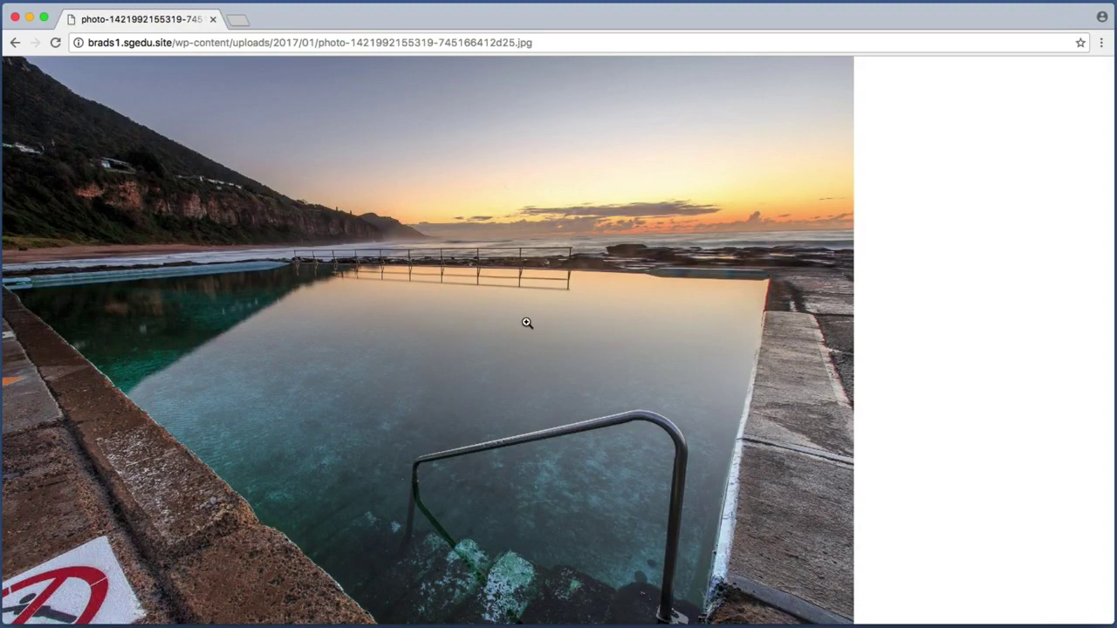
{"action": "left_click", "coordinate": [526, 323]}
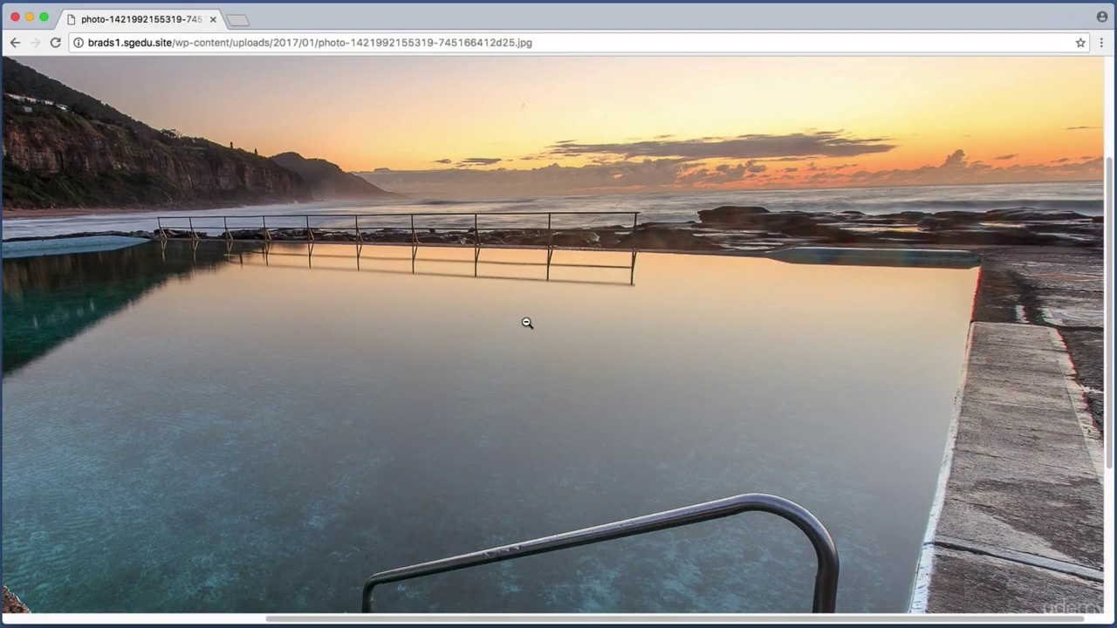
{"action": "left_click", "coordinate": [527, 323]}
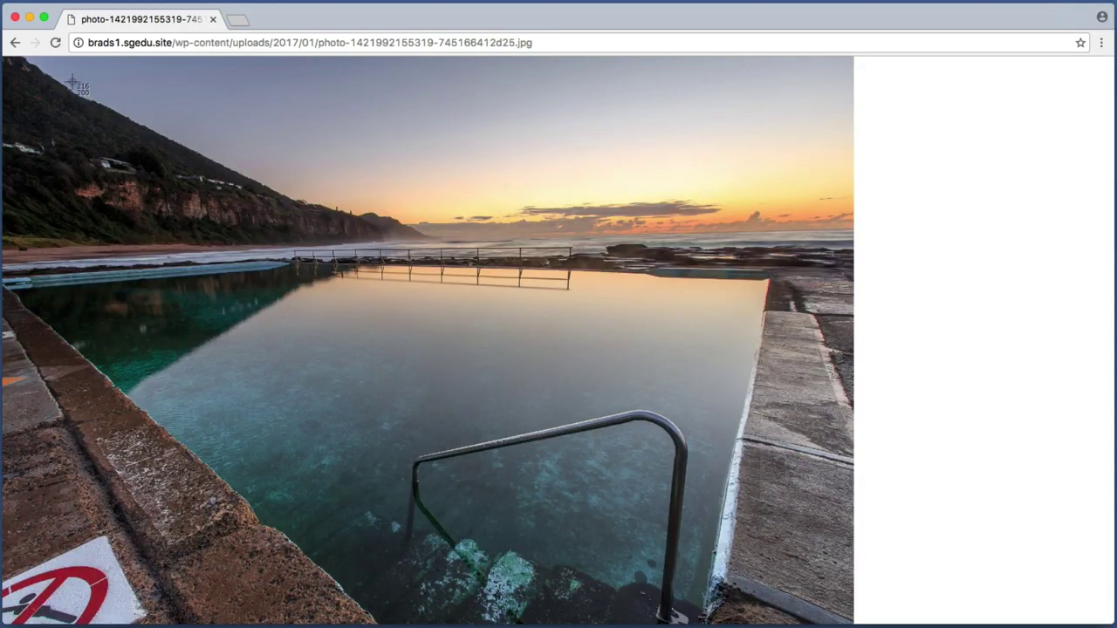
{"action": "left_click", "coordinate": [14, 43]}
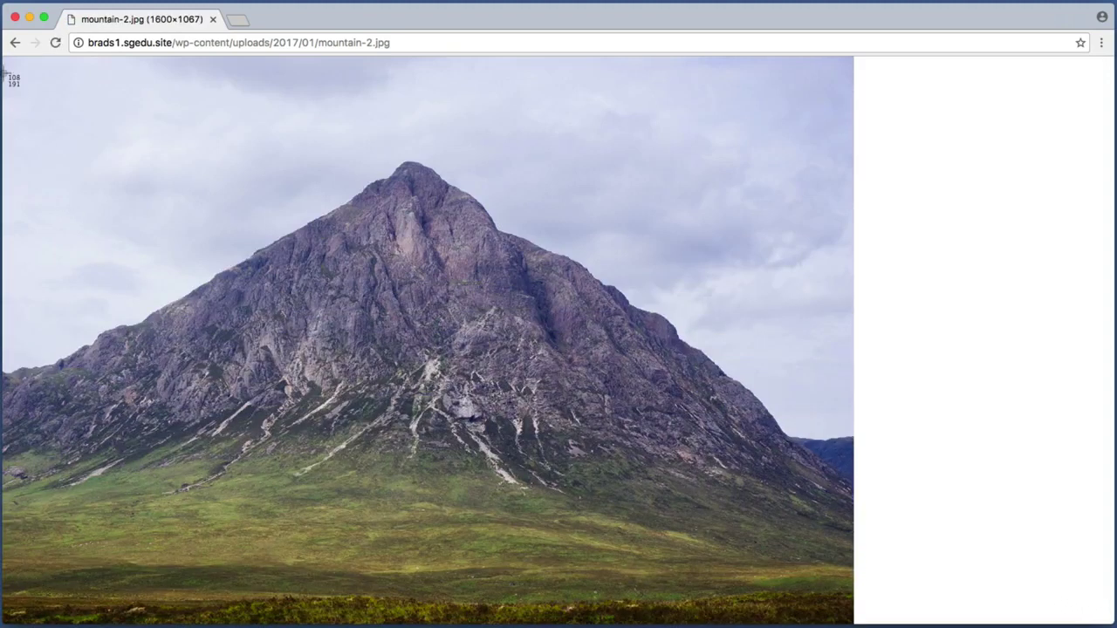
{"action": "left_click", "coordinate": [14, 43]}
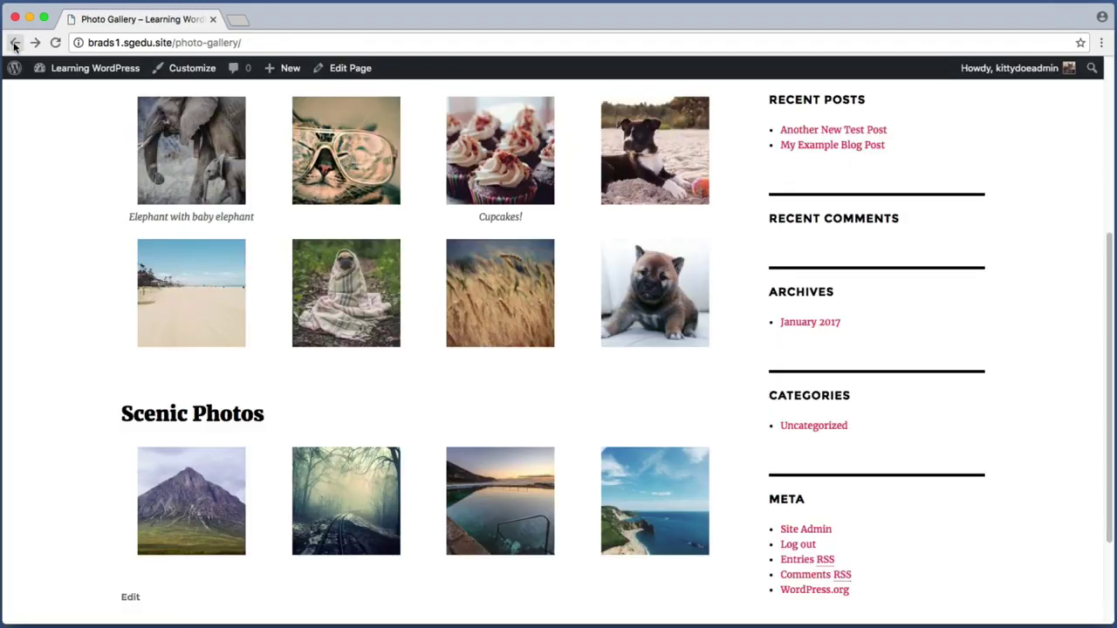
{"action": "left_click", "coordinate": [676, 522]}
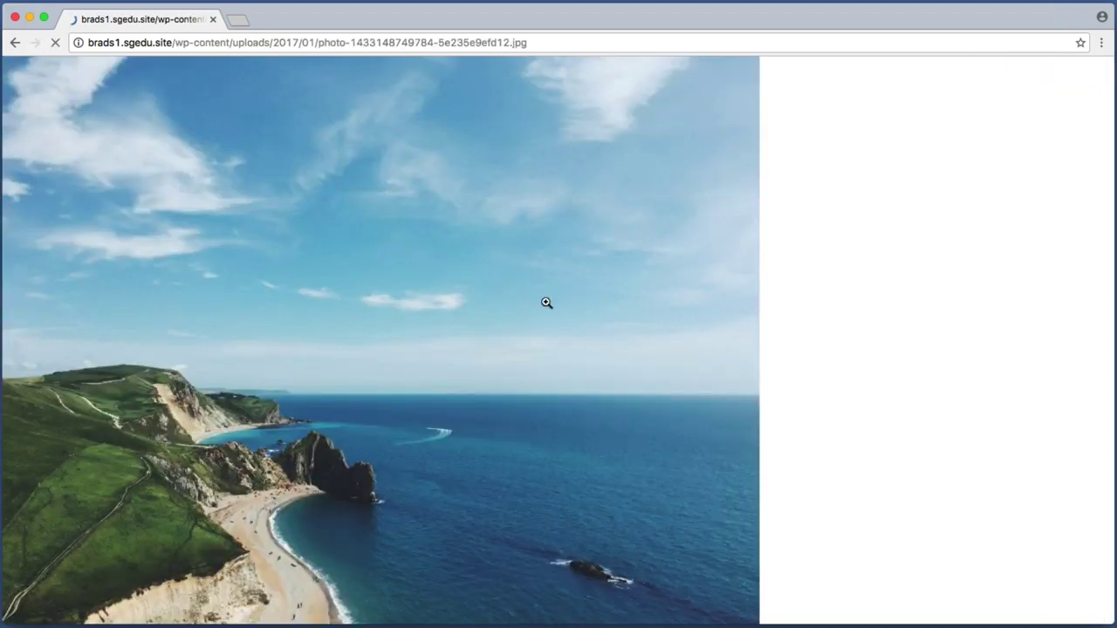
{"action": "left_click", "coordinate": [15, 42]}
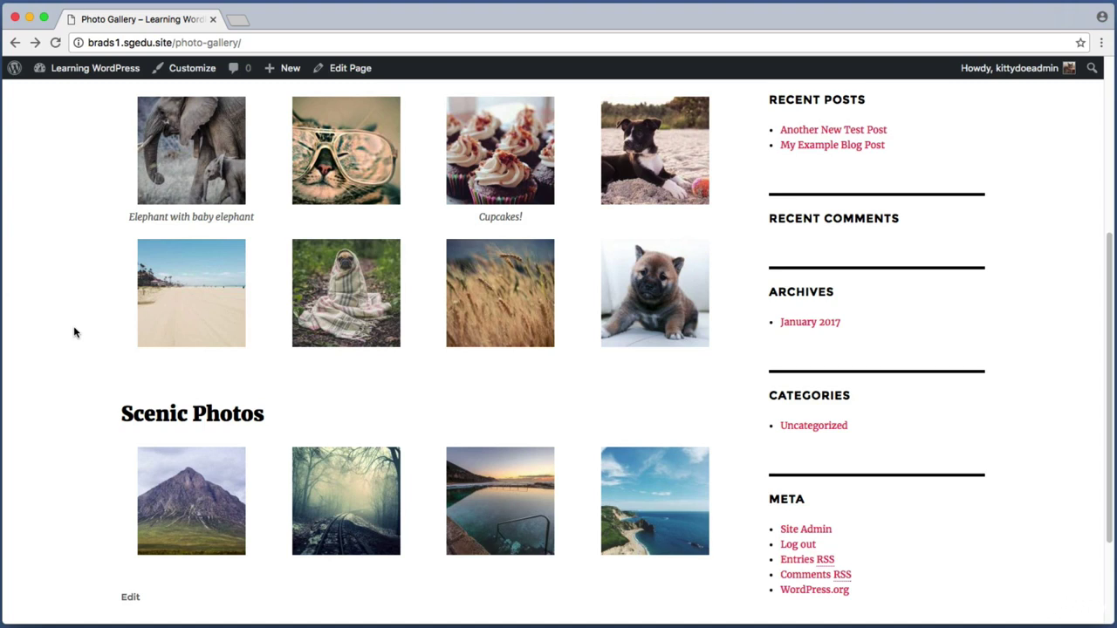
{"action": "key", "text": "super+shift+4"}
{"action": "left_click_drag", "start_coordinate": [107, 433], "coordinate": [263, 568]}
{"action": "key", "text": "super+shift+4"}
{"action": "left_click_drag", "start_coordinate": [75, 104], "coordinate": [960, 541]}
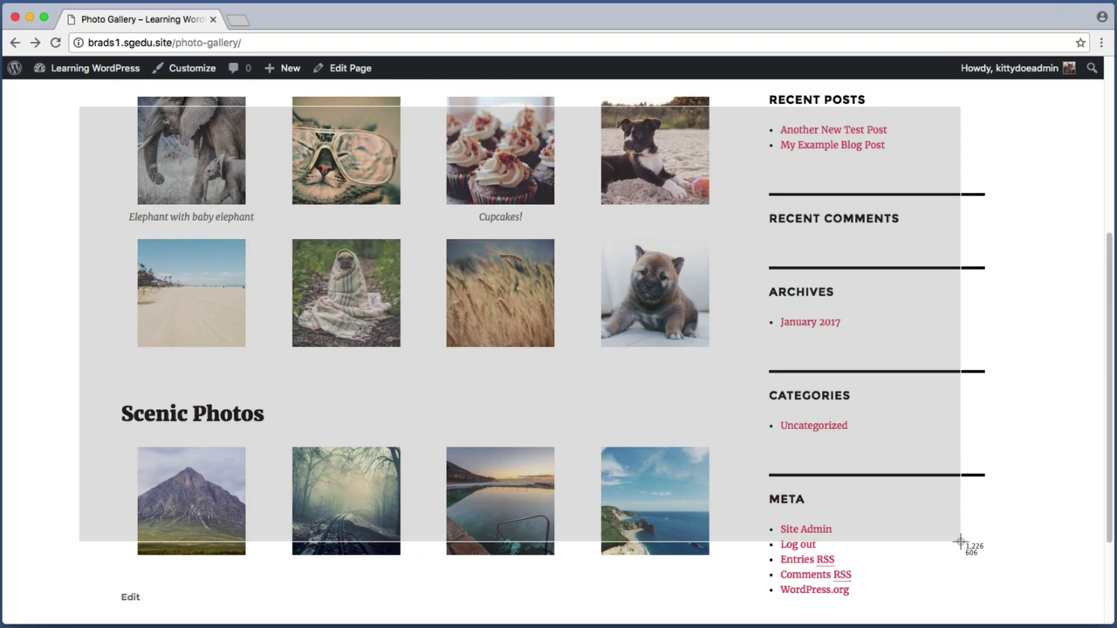
{"action": "left_click_drag", "start_coordinate": [960, 541], "coordinate": [961, 542]}
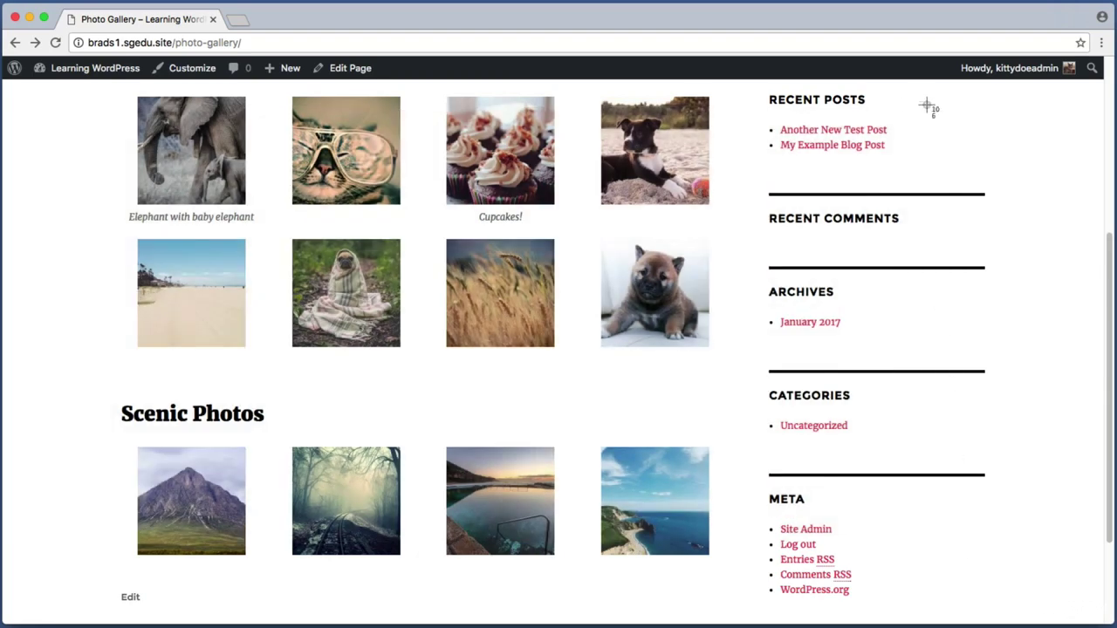
{"action": "left_click_drag", "start_coordinate": [920, 102], "coordinate": [966, 149]}
{"action": "left_click", "coordinate": [192, 504]}
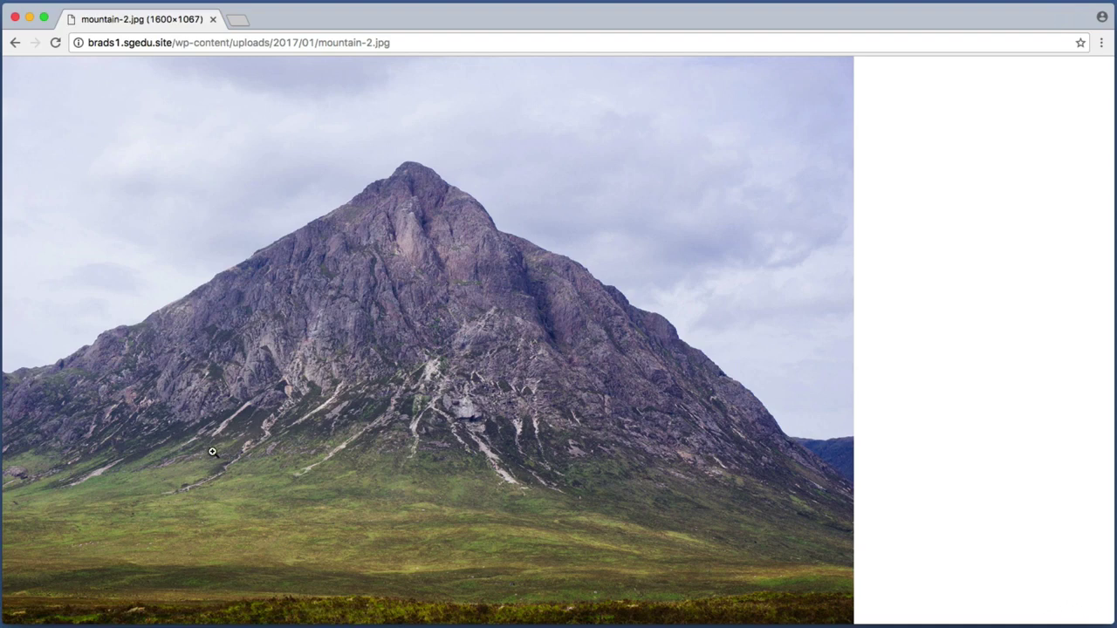
{"action": "left_click", "coordinate": [13, 44]}
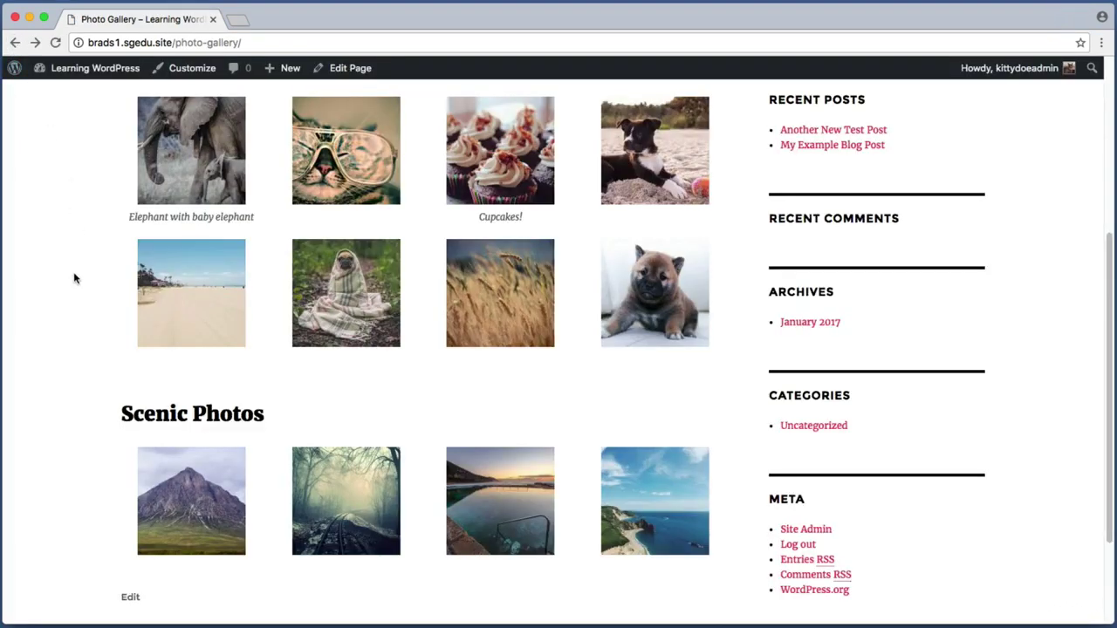
{"action": "left_click", "coordinate": [353, 491]}
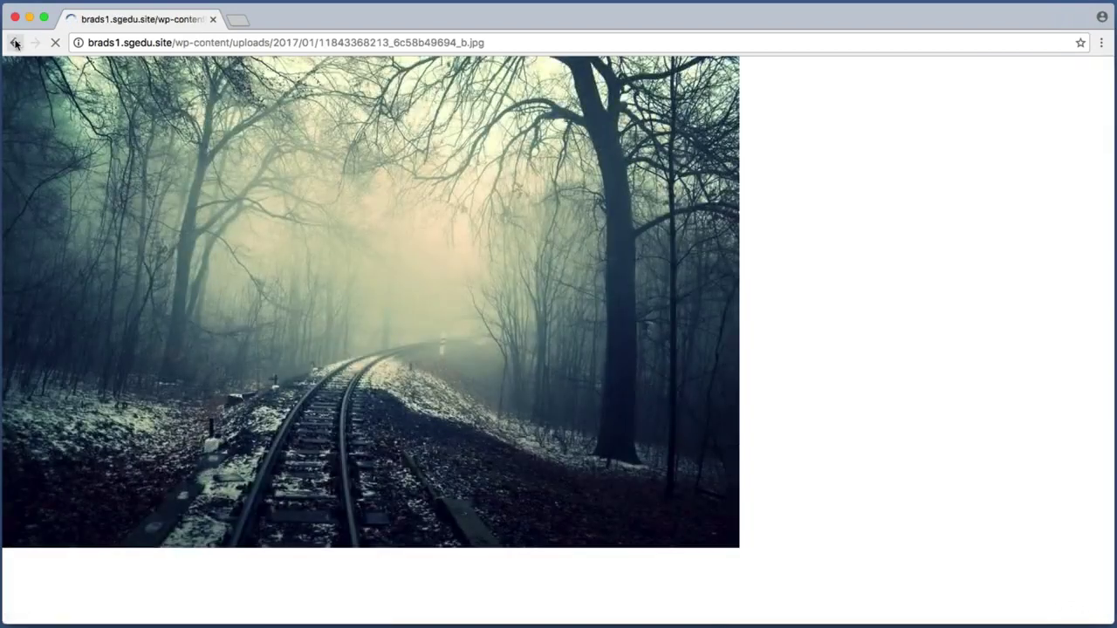
{"action": "left_click", "coordinate": [13, 44]}
{"action": "left_click", "coordinate": [501, 493]}
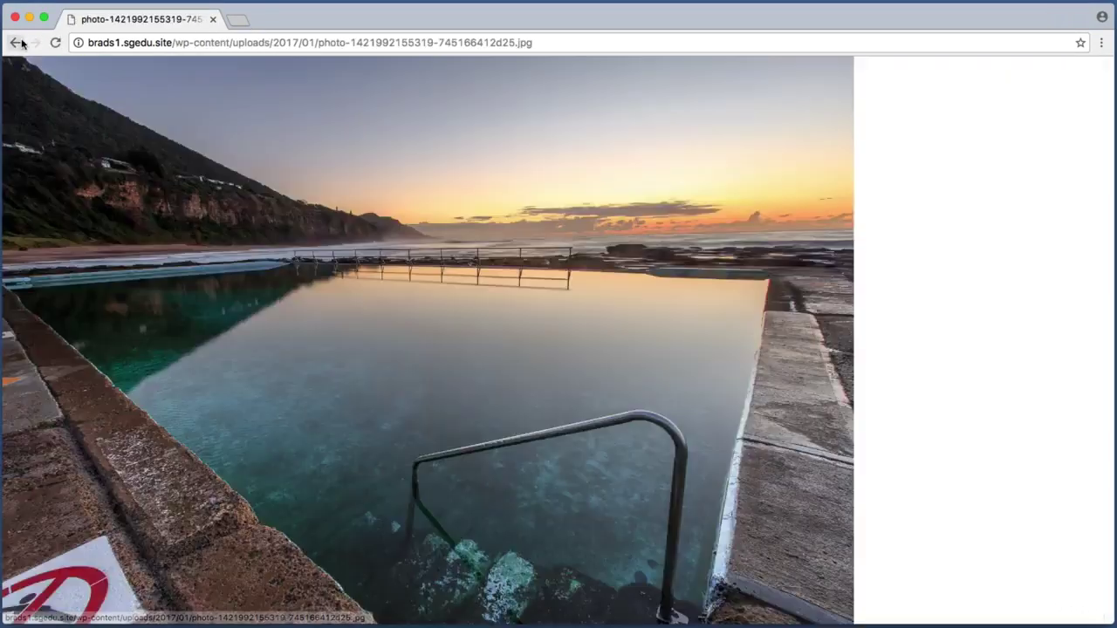
{"action": "left_click", "coordinate": [14, 42]}
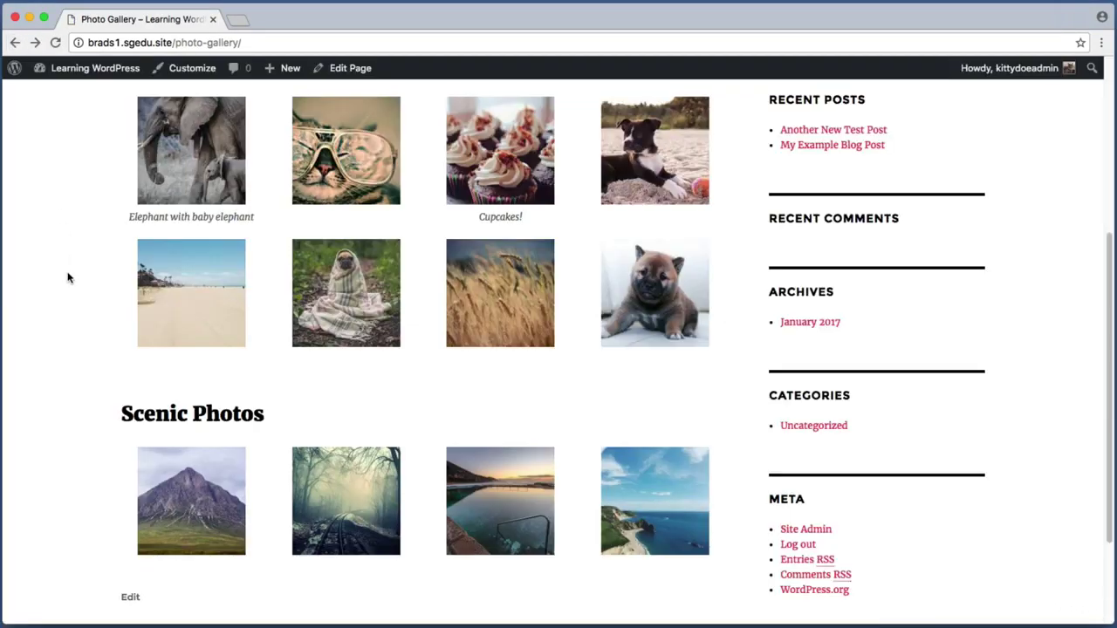